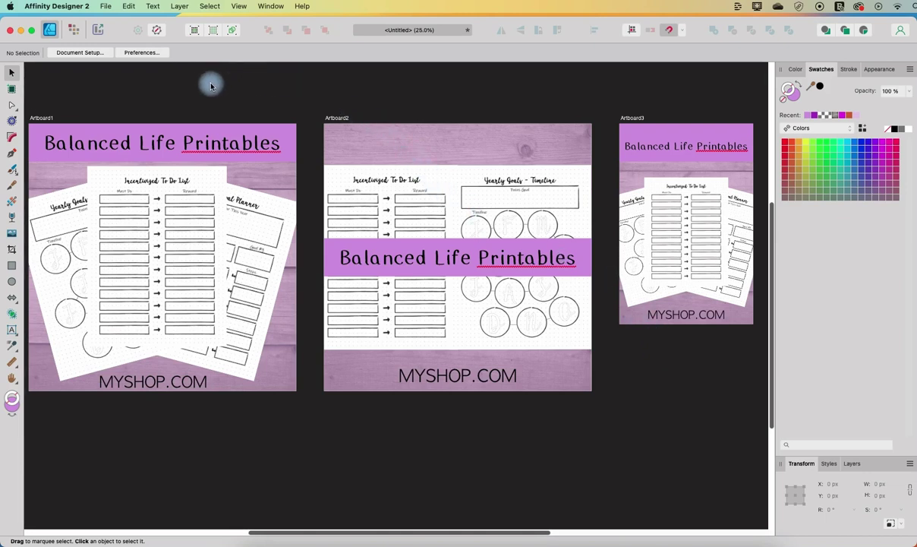
- Create a new 2000 x 2000 px document at 300 DPI with an artboard
click(106, 6)
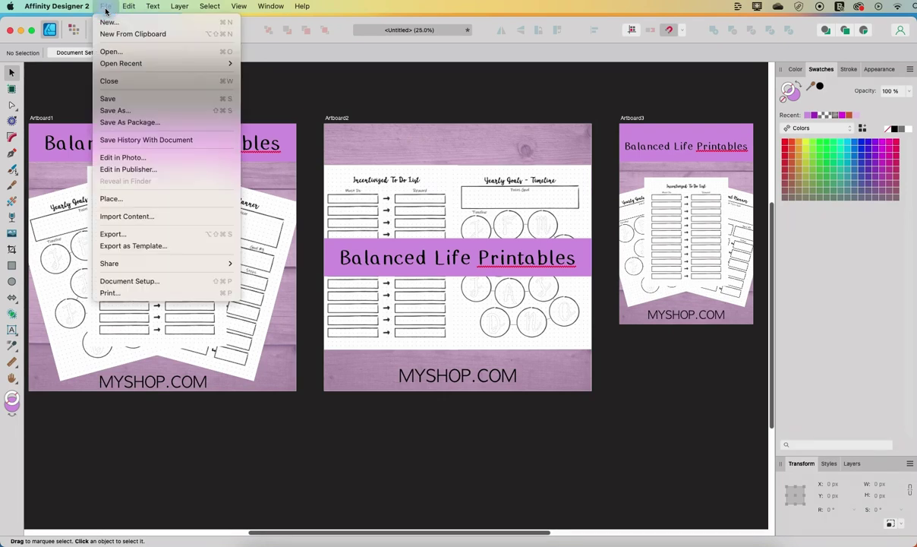
click(109, 22)
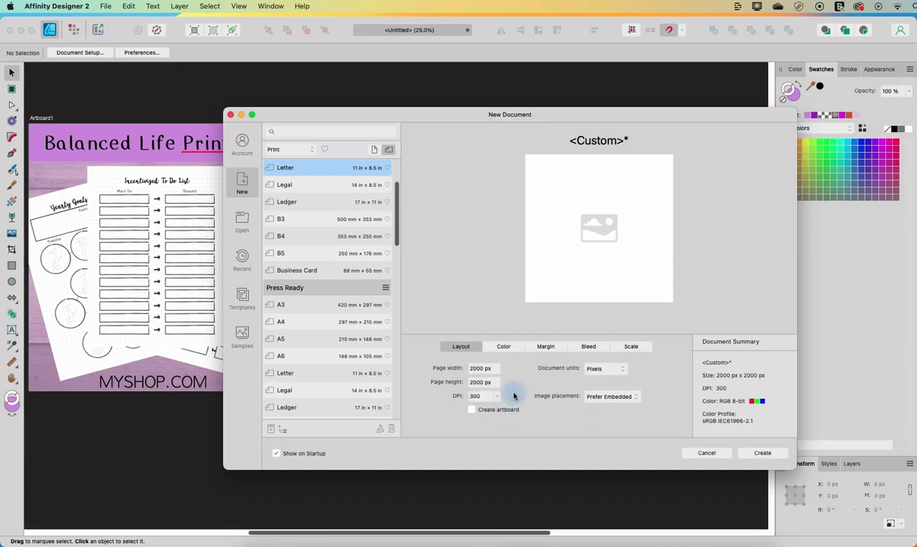
click(472, 410)
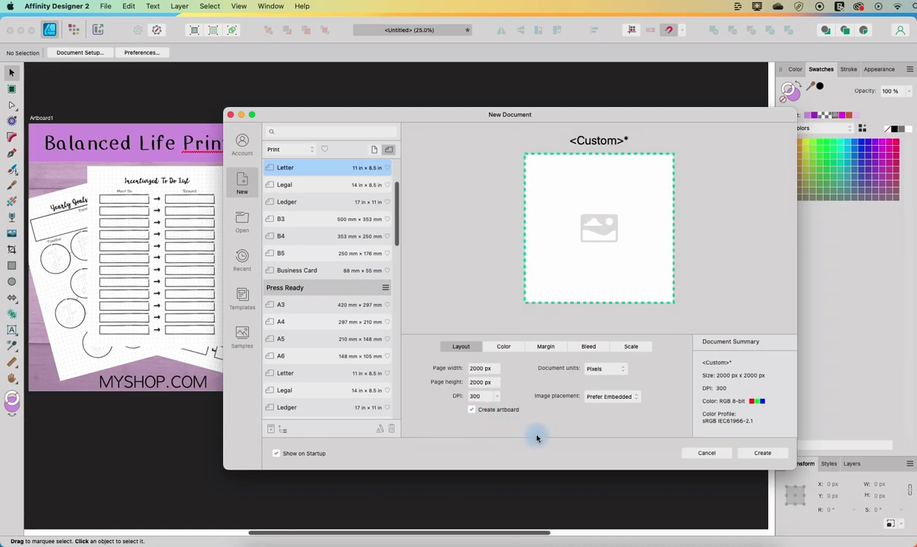
click(546, 346)
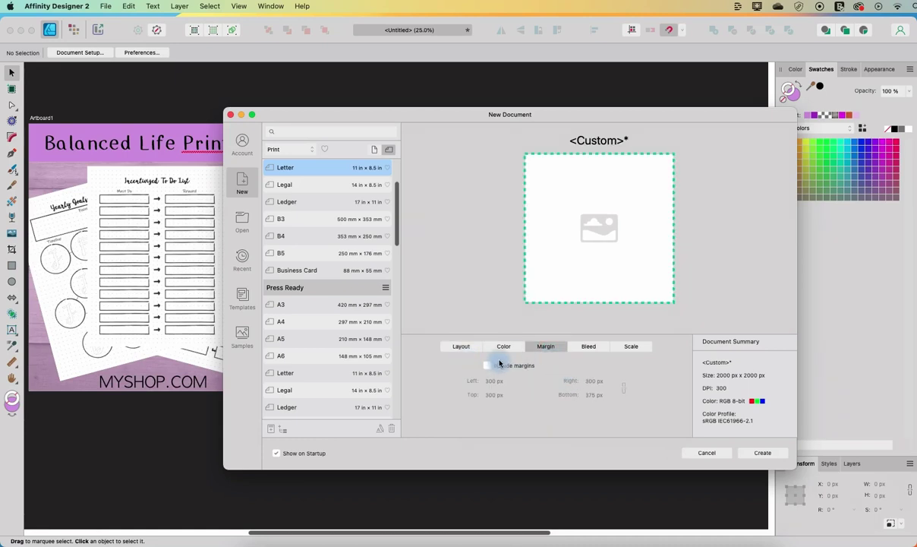
click(585, 347)
click(456, 346)
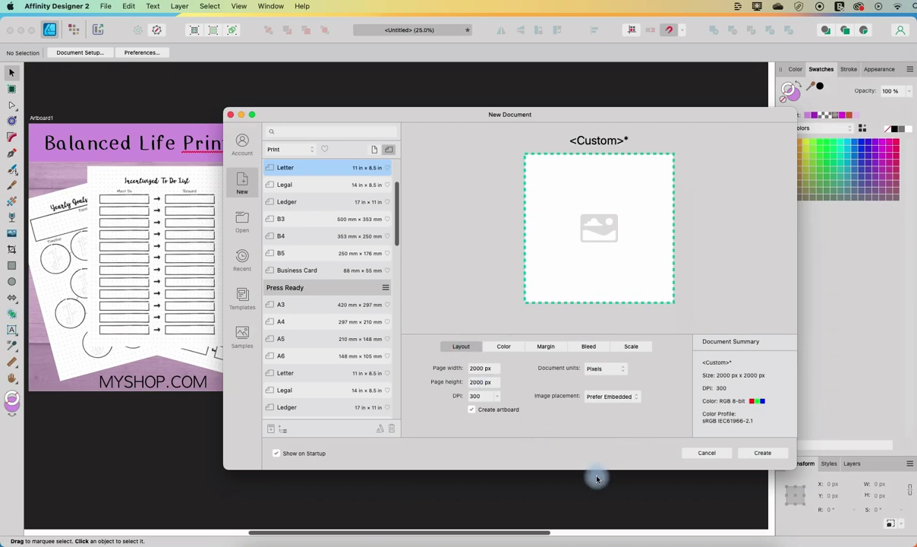
click(760, 454)
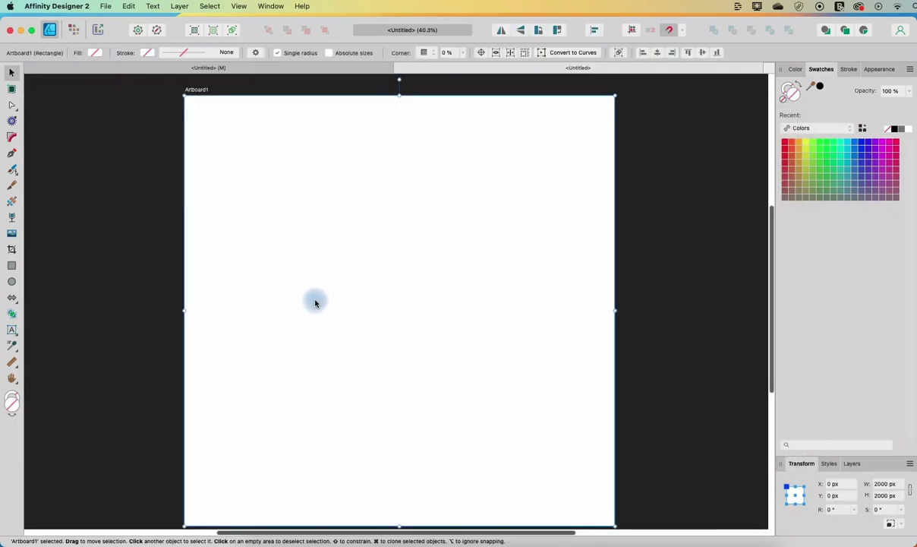
- Insert two more document-size artboards beside the first one
key(super+minus)
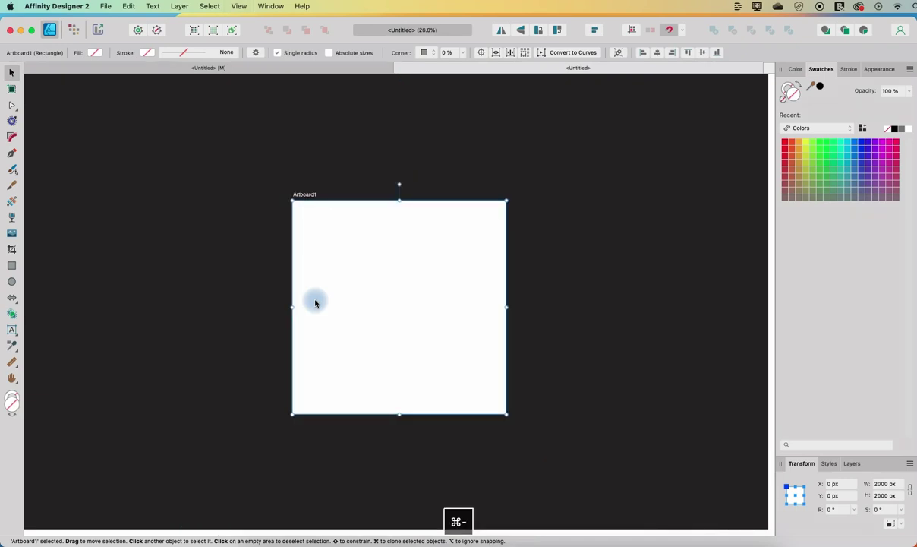
click(12, 380)
drag(391, 445, 221, 404)
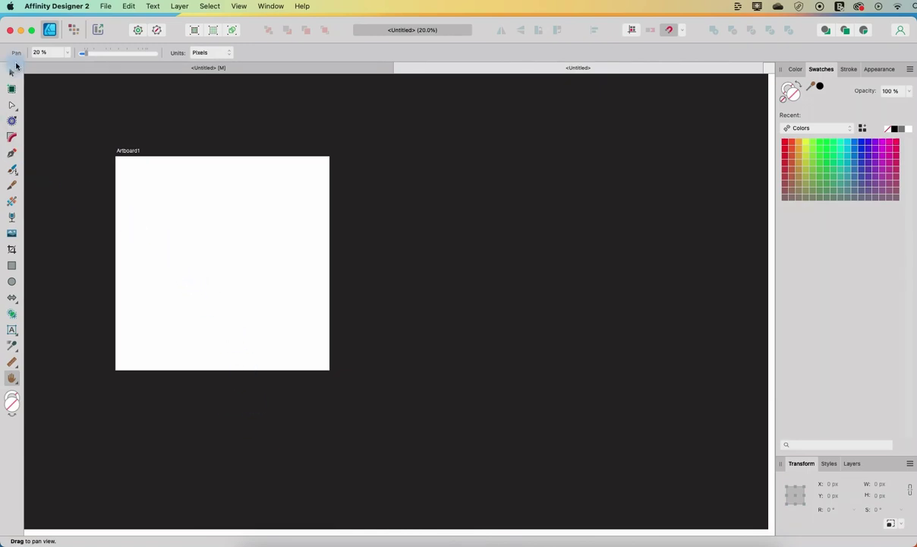
click(13, 70)
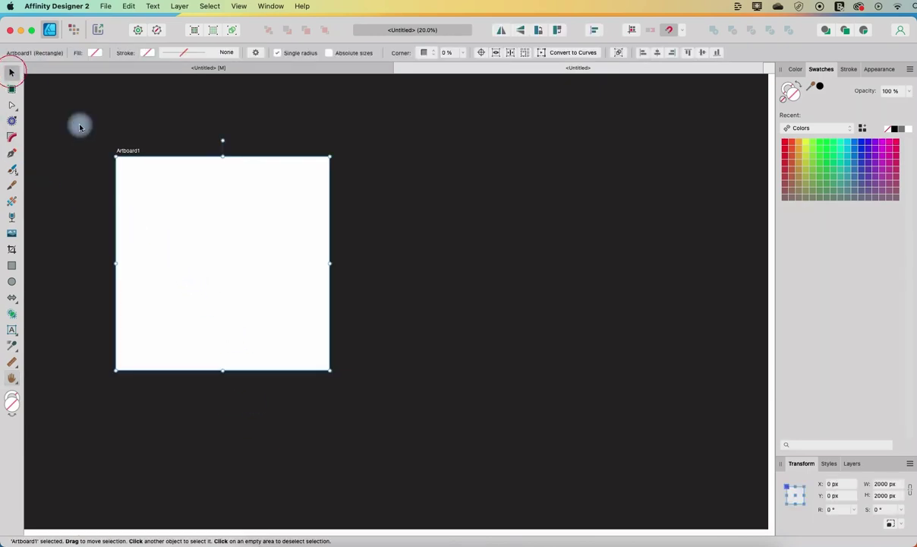
click(12, 90)
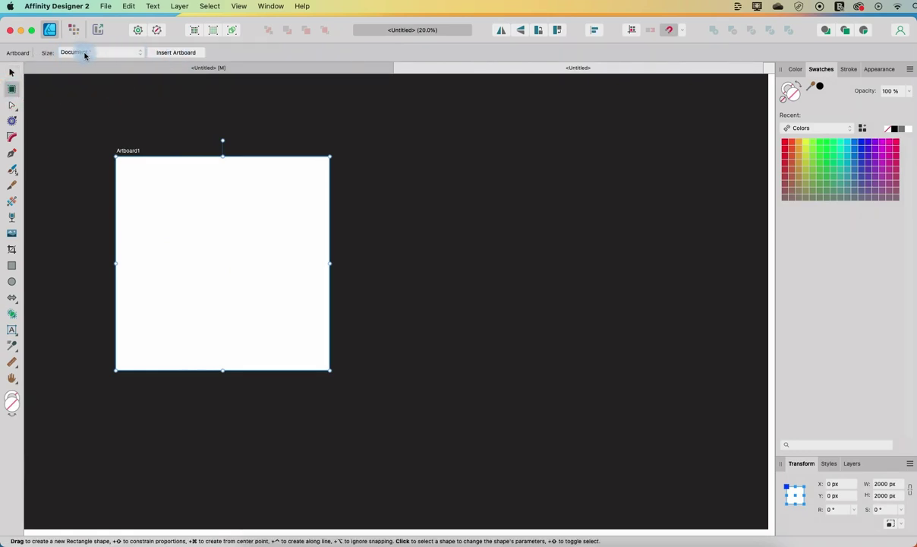
click(168, 55)
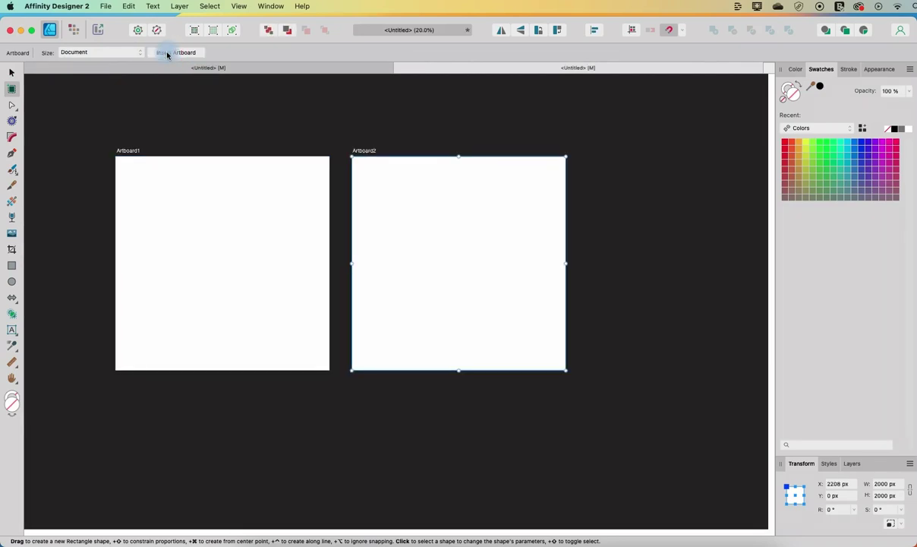
click(167, 55)
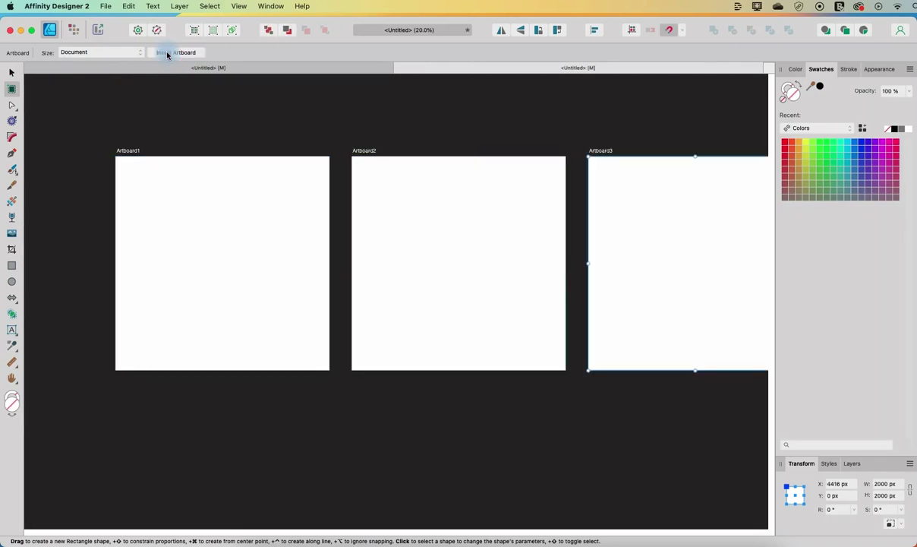
click(12, 378)
drag(328, 435, 271, 430)
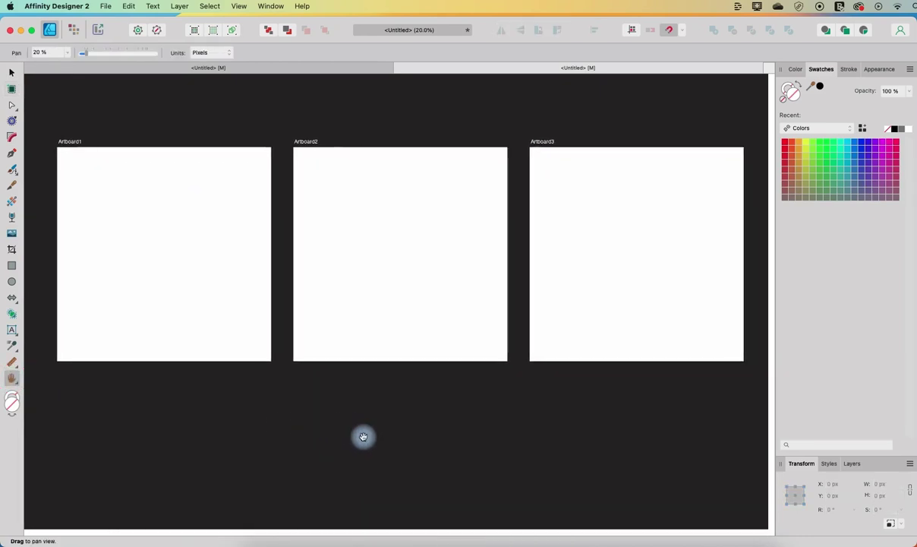
- Resize the third artboard to 1000 px wide and 1500 px high
key(v)
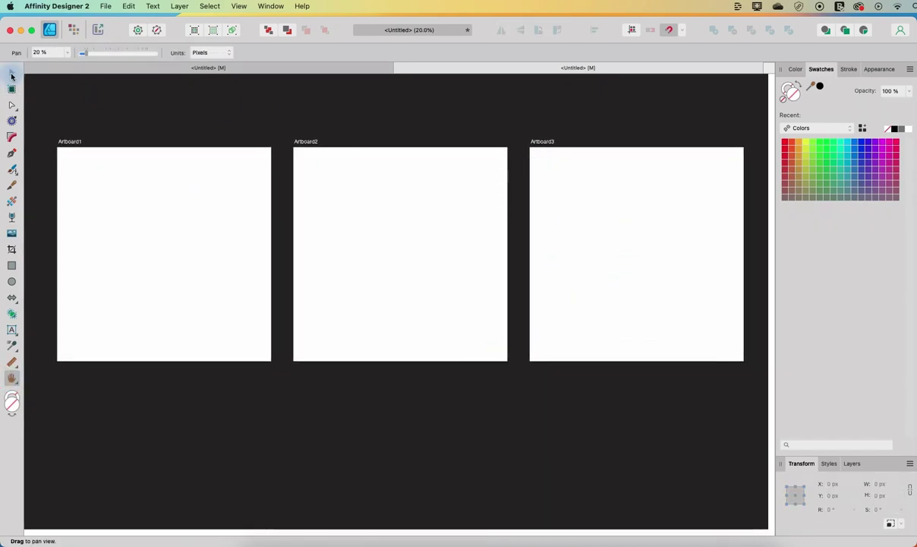
click(638, 235)
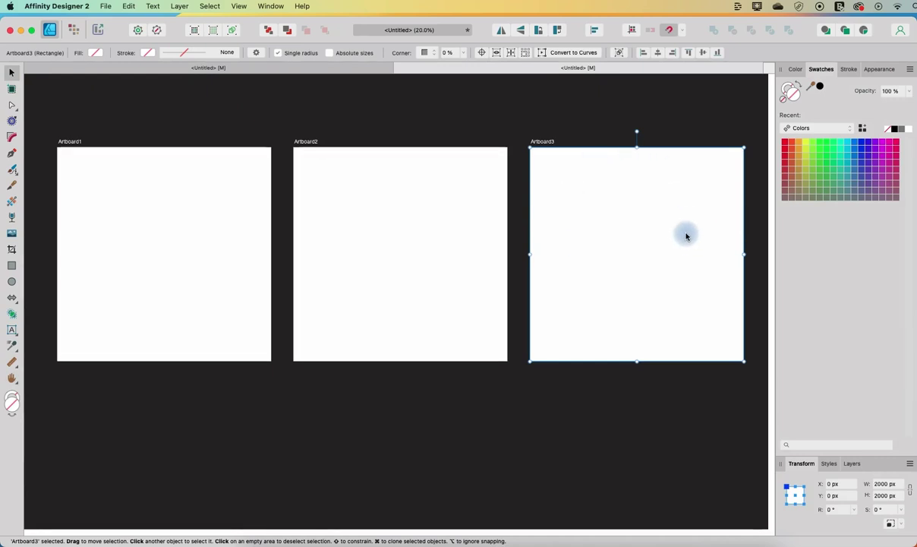
drag(812, 472, 802, 285)
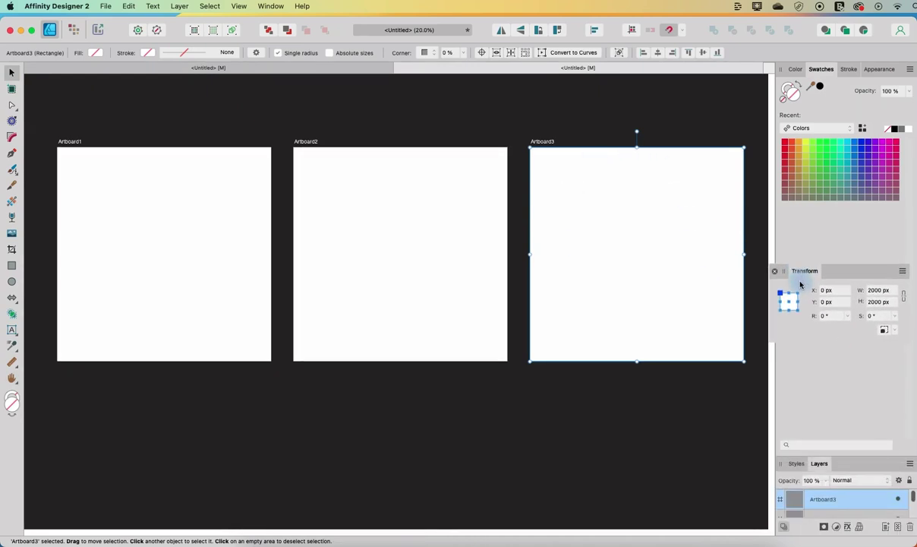
click(885, 292)
text(1)
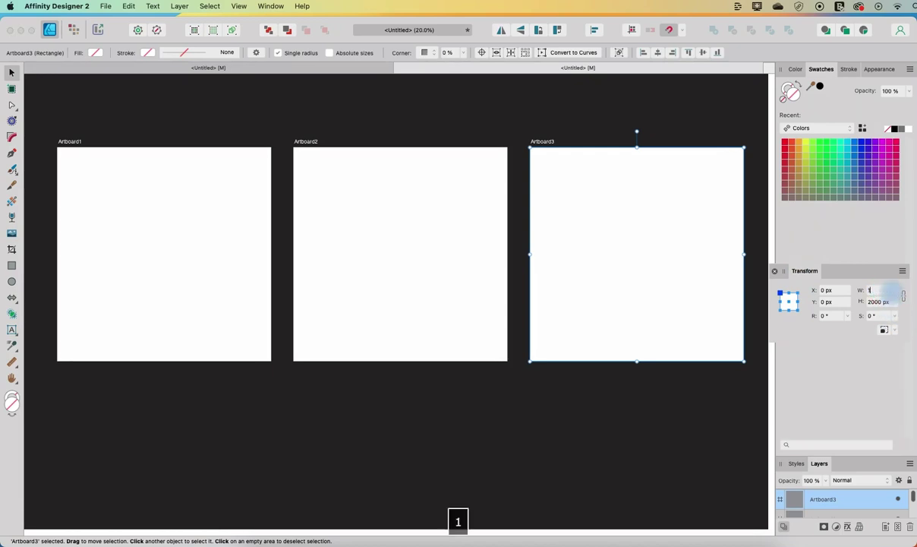
text(000)
key(Tab)
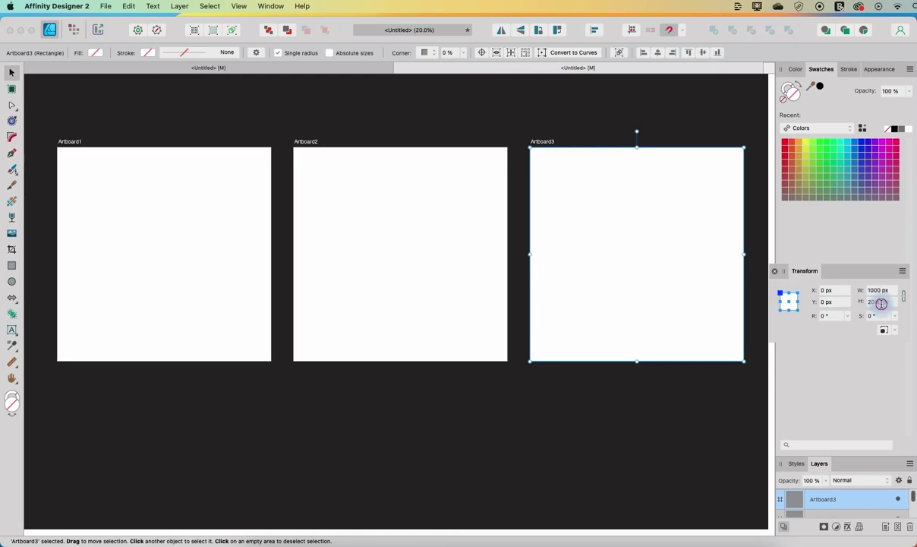
text(1500)
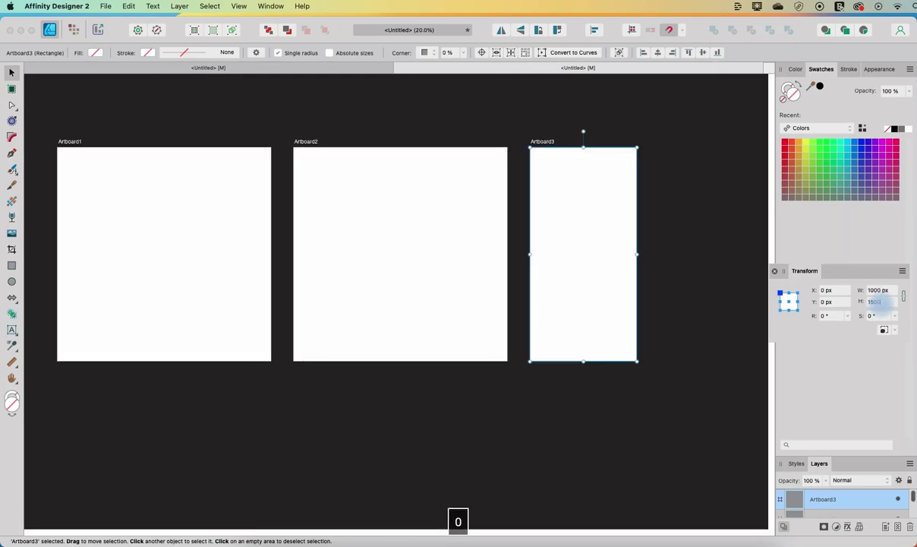
key(Return)
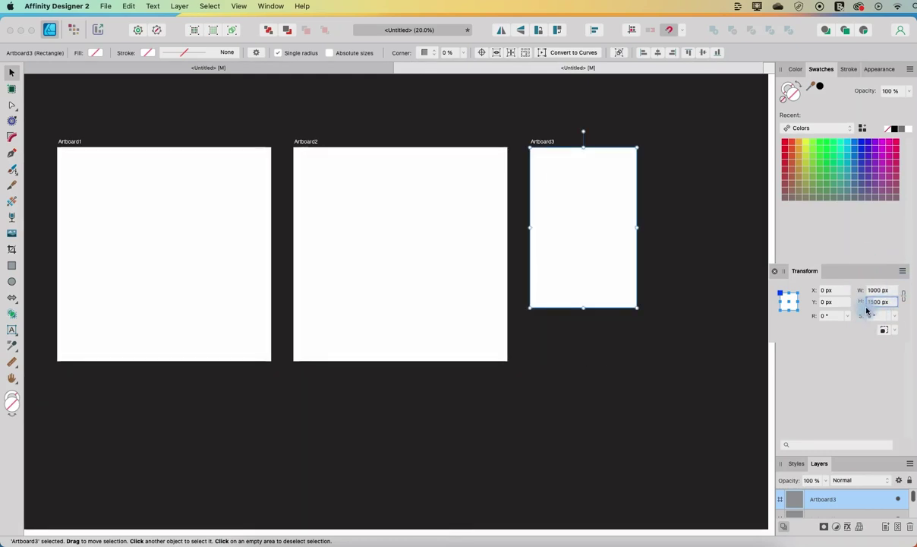
click(850, 375)
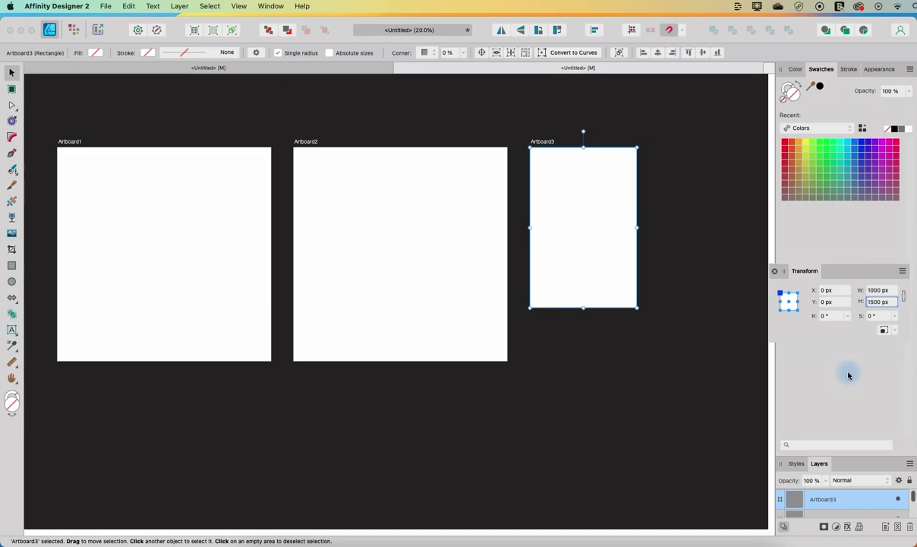
- Rename the third artboard as Pin and the second artboard as Secondary
drag(819, 463, 687, 199)
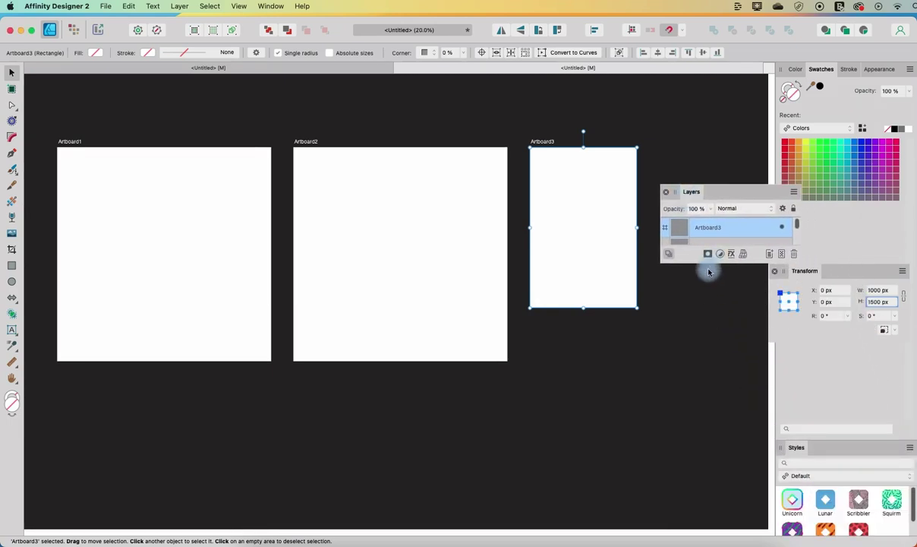
drag(707, 258, 707, 461)
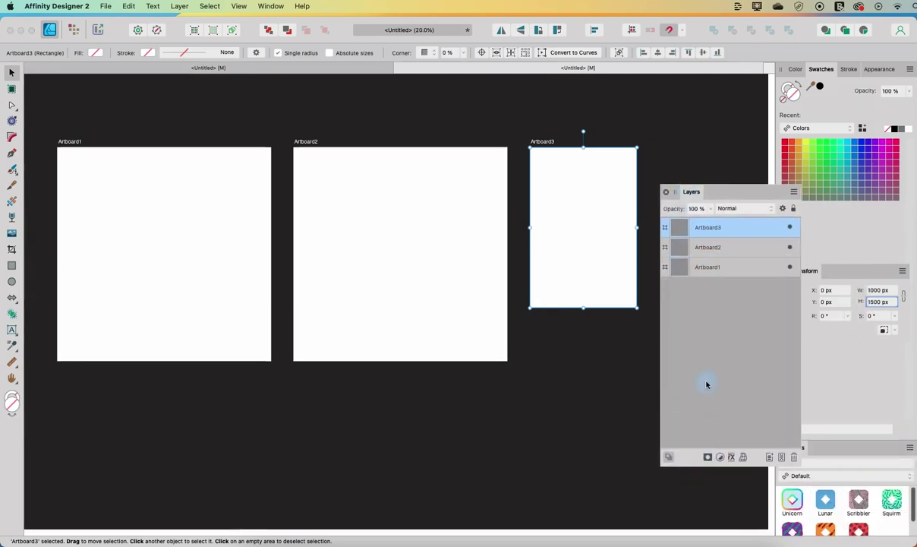
double_click(706, 228)
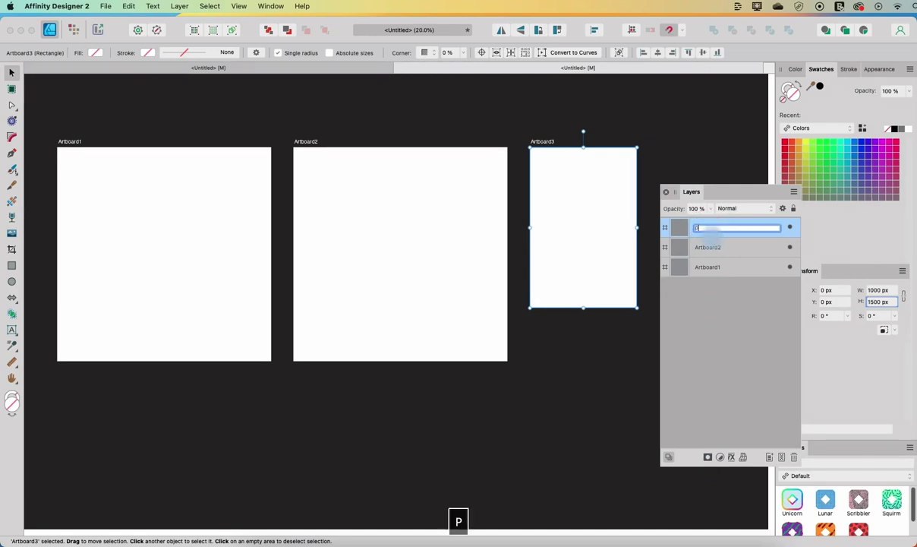
text(Pinin)
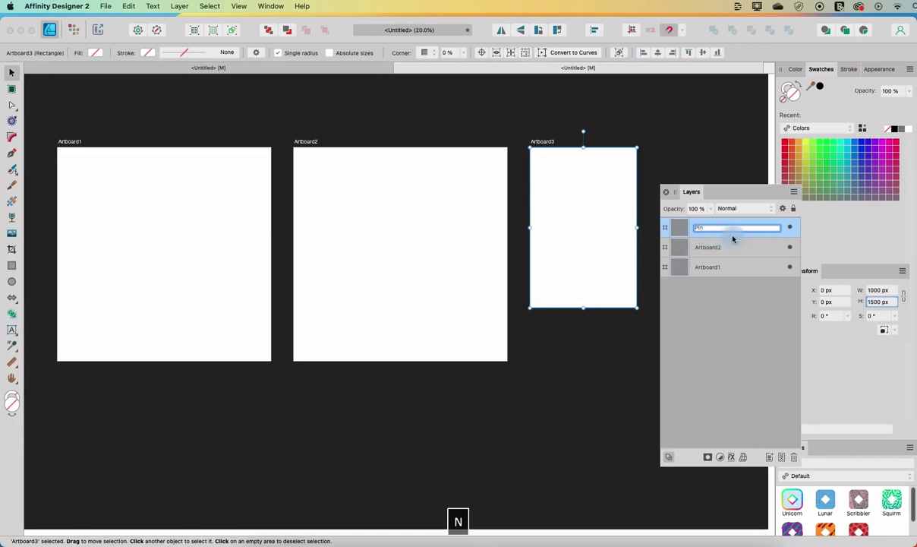
click(707, 246)
double_click(707, 248)
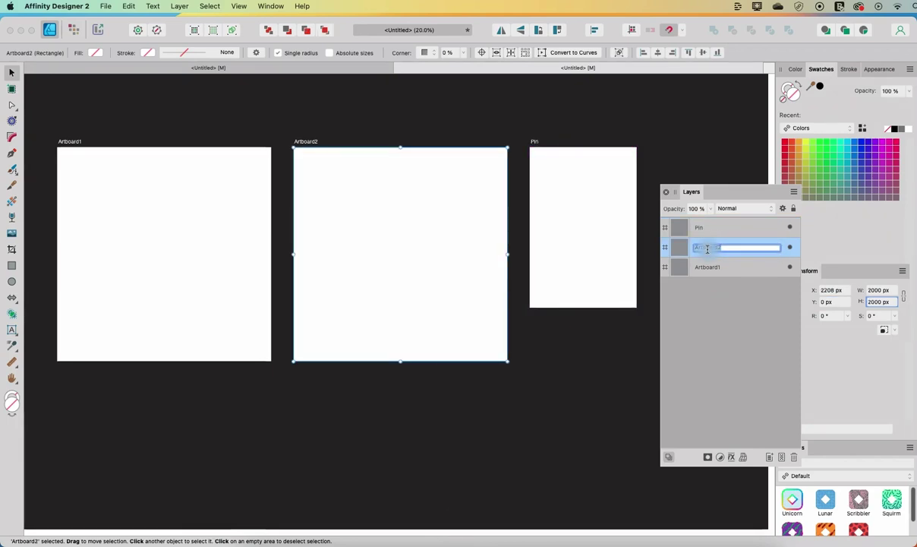
text(Fe)
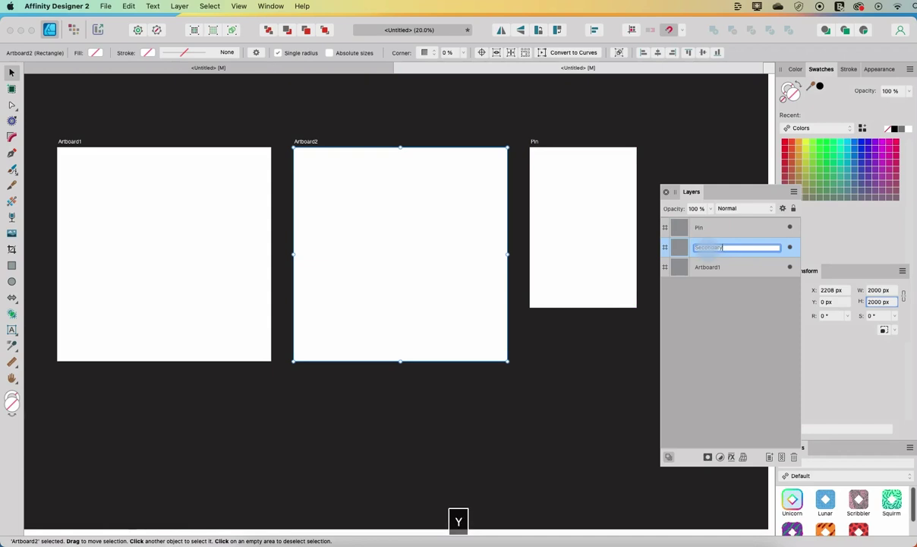
- Select the first artboard and activate the Rectangle tool
click(144, 194)
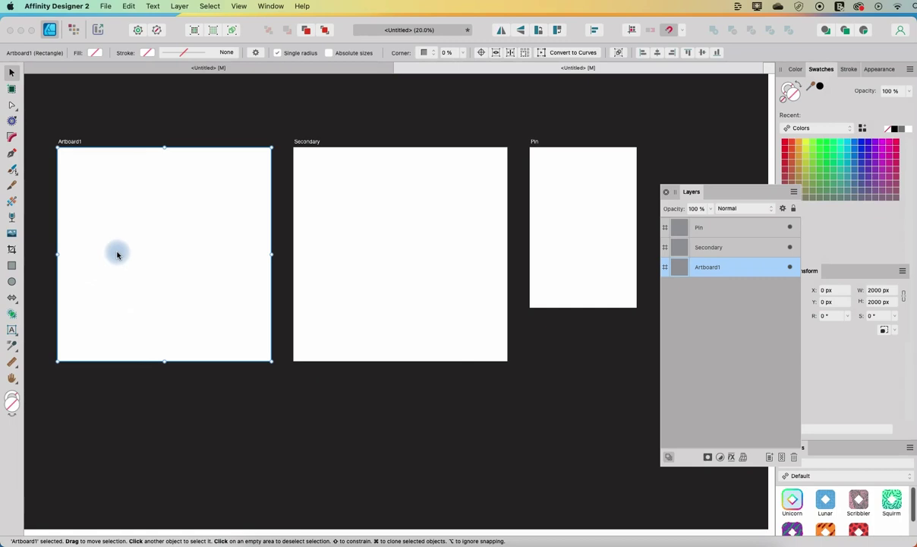
click(11, 265)
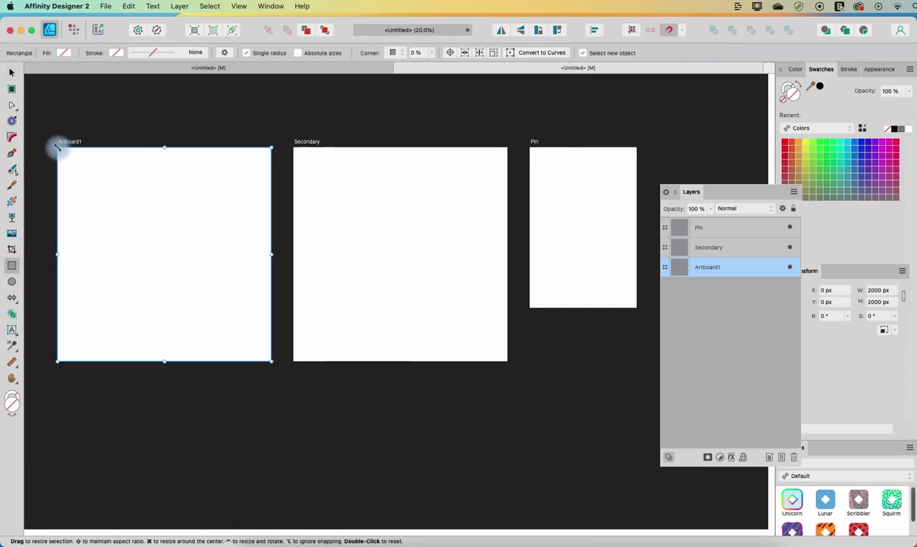
drag(57, 147, 89, 192)
key(super+z)
key(super+z)
key(super+z)
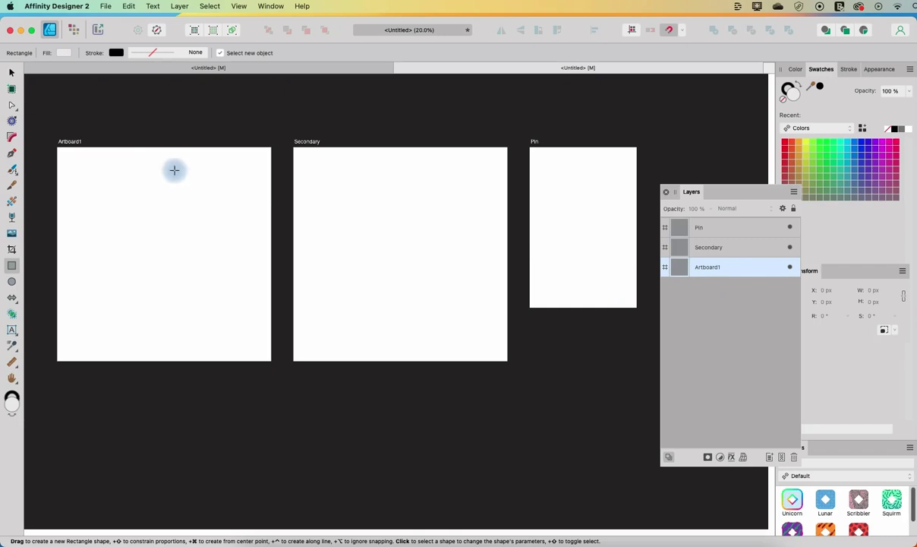
- Draw a 2000 x 2000 px rectangle covering the whole first artboard and remove its stroke
drag(62, 151, 270, 361)
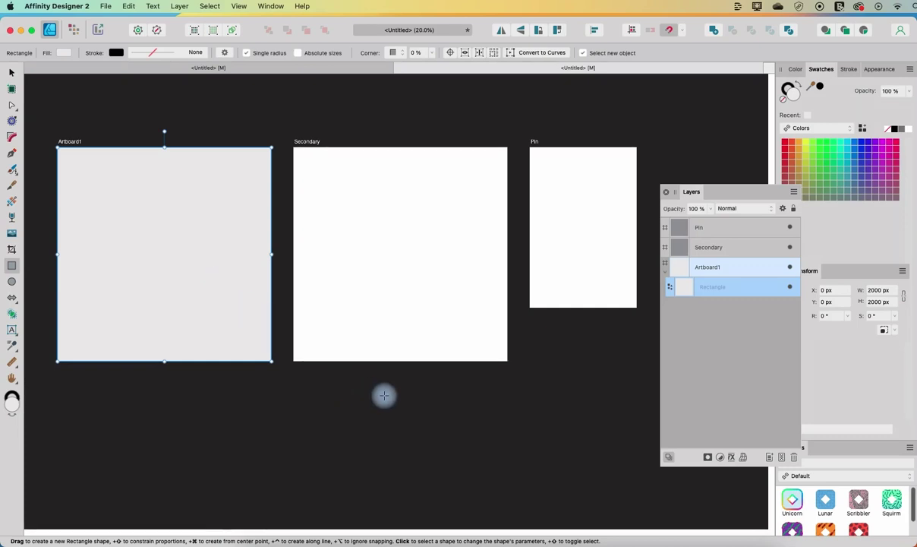
click(15, 397)
click(116, 53)
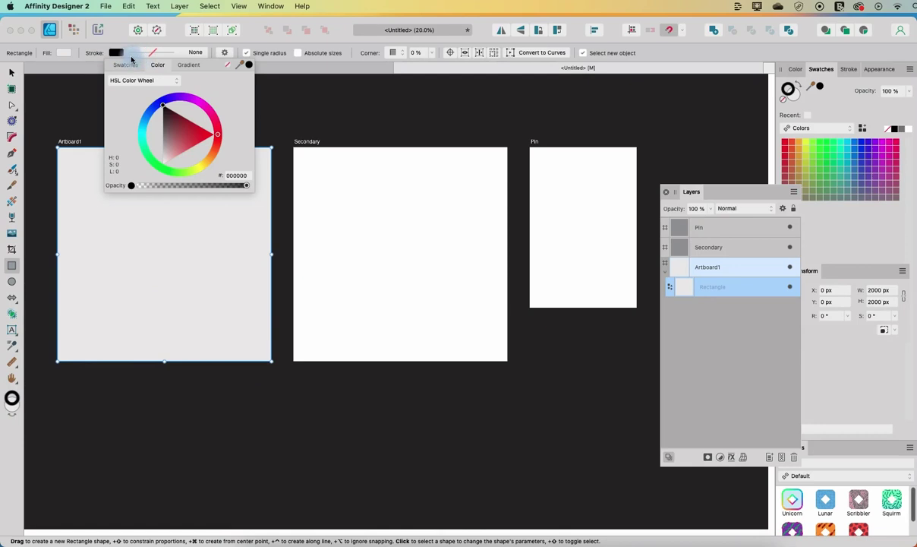
click(227, 66)
- Fill the rectangle on the first artboard with light pink E5CEE5 and deselect it
click(63, 52)
click(63, 53)
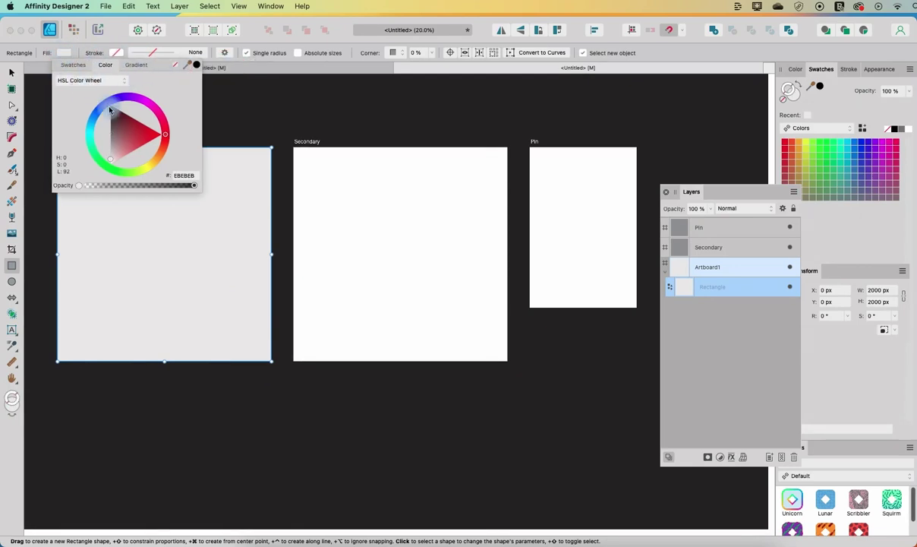
click(150, 104)
drag(150, 106, 139, 156)
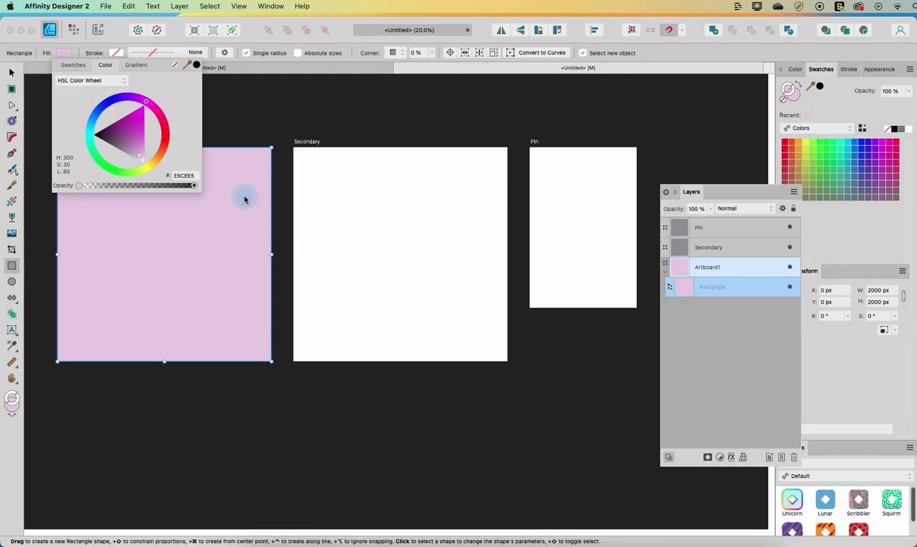
click(242, 111)
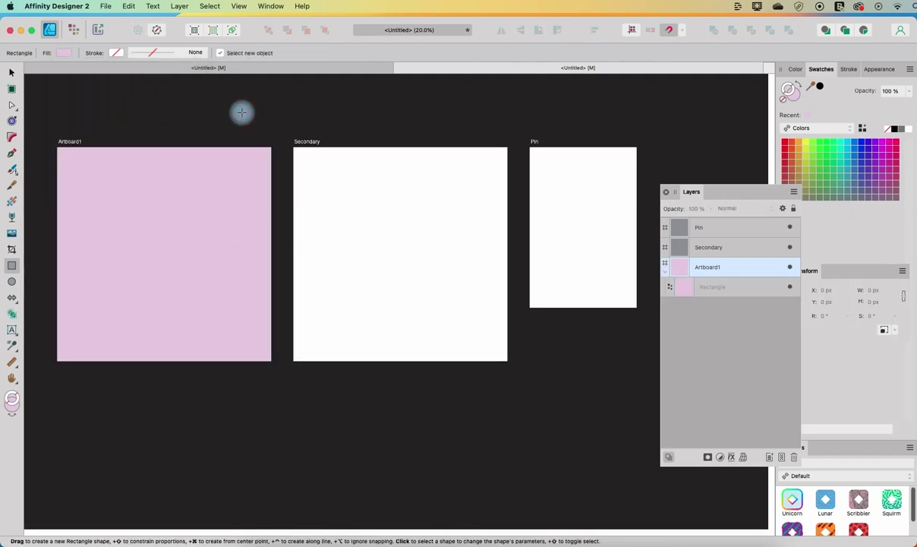
- Apply the wood-plank image hd-wallpap...1920.jpg from Downloads as a bitmap fill on the first artboard's rectangle and enlarge the texture
click(182, 234)
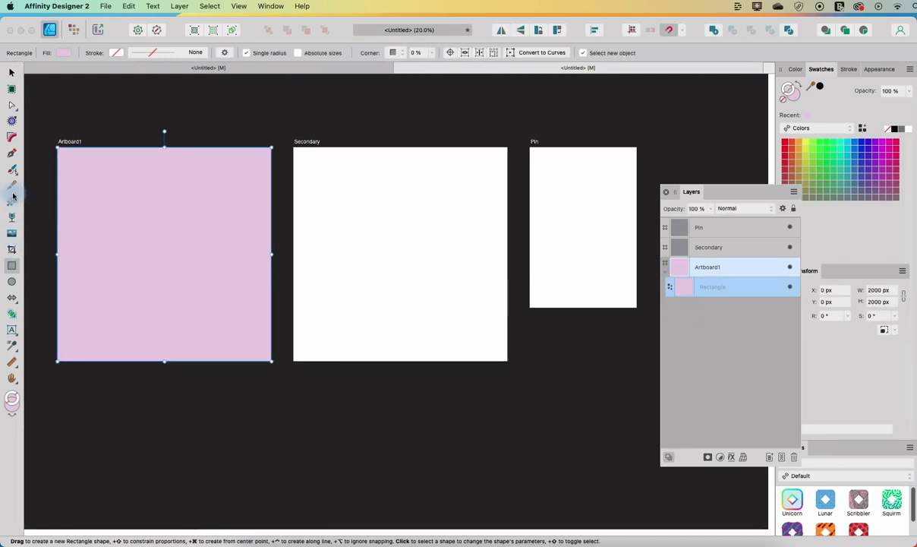
click(10, 202)
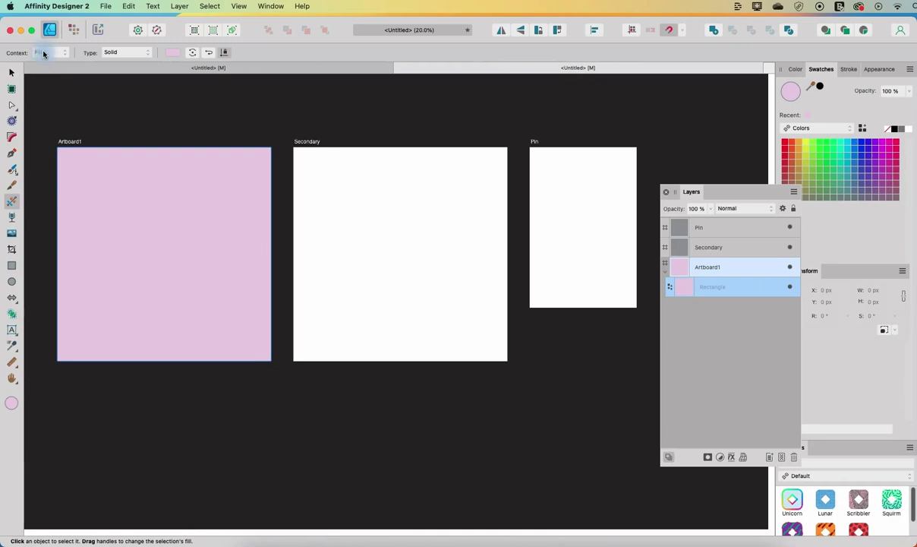
click(136, 56)
click(128, 113)
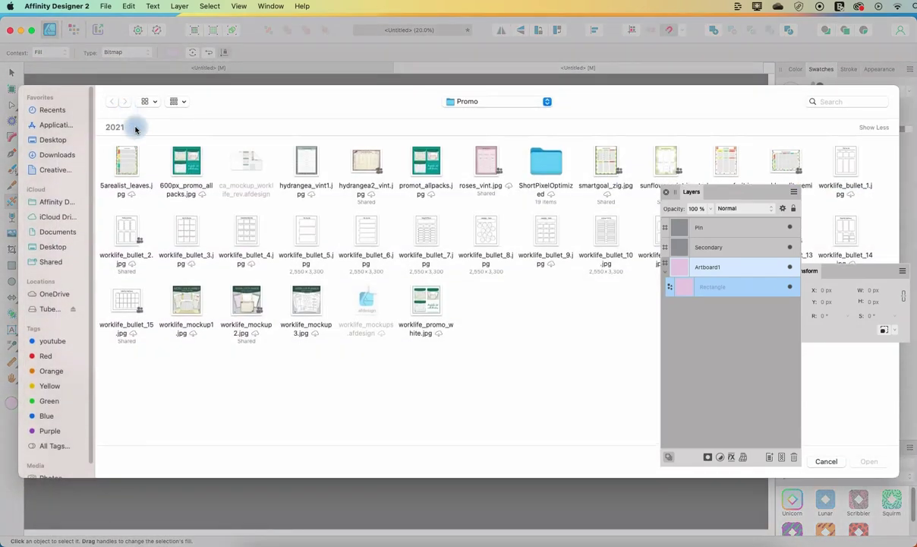
click(63, 155)
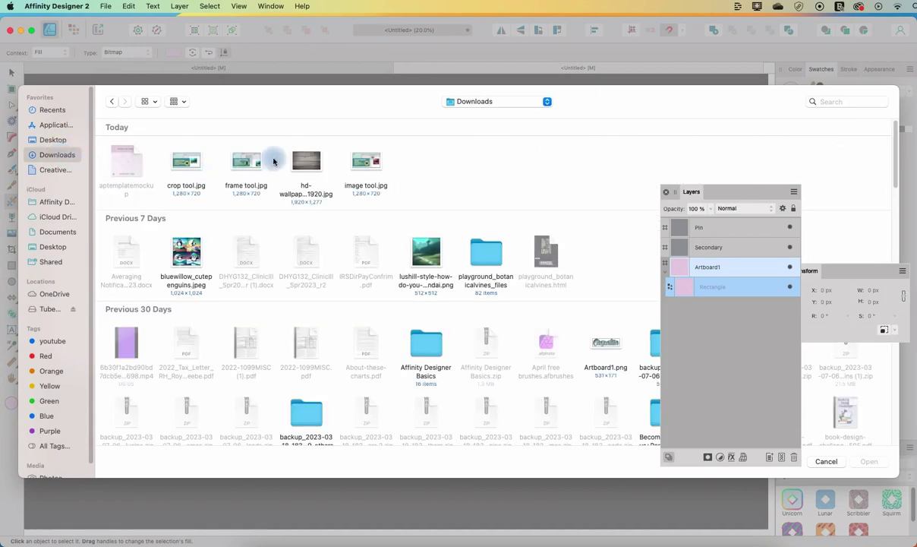
click(304, 161)
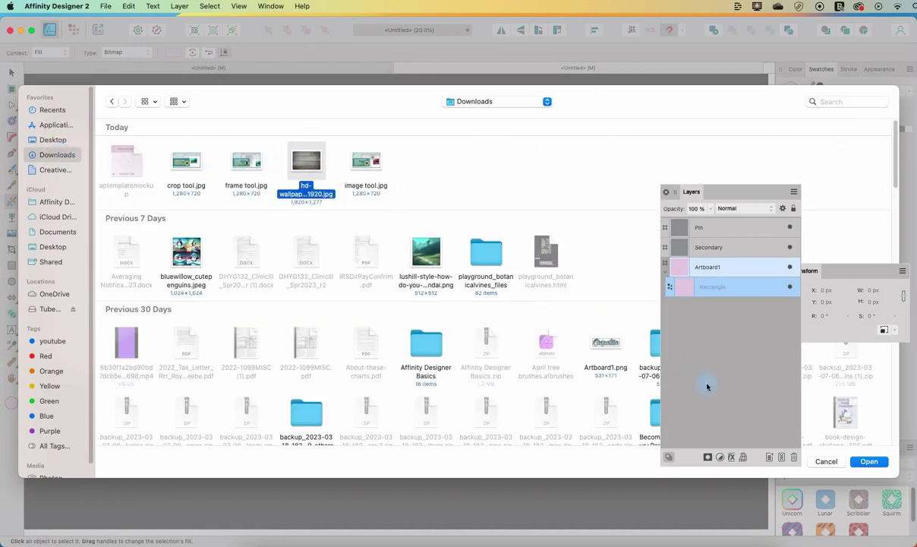
click(869, 460)
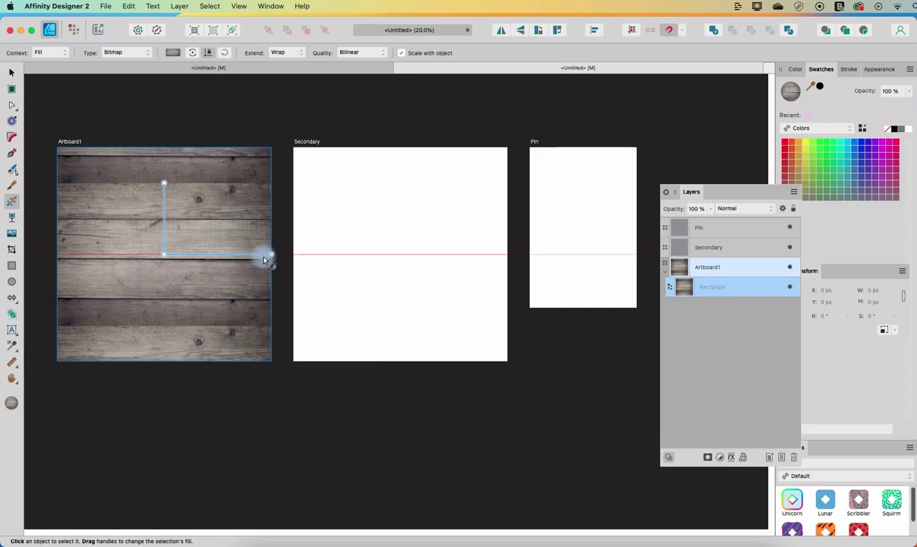
drag(270, 254, 298, 253)
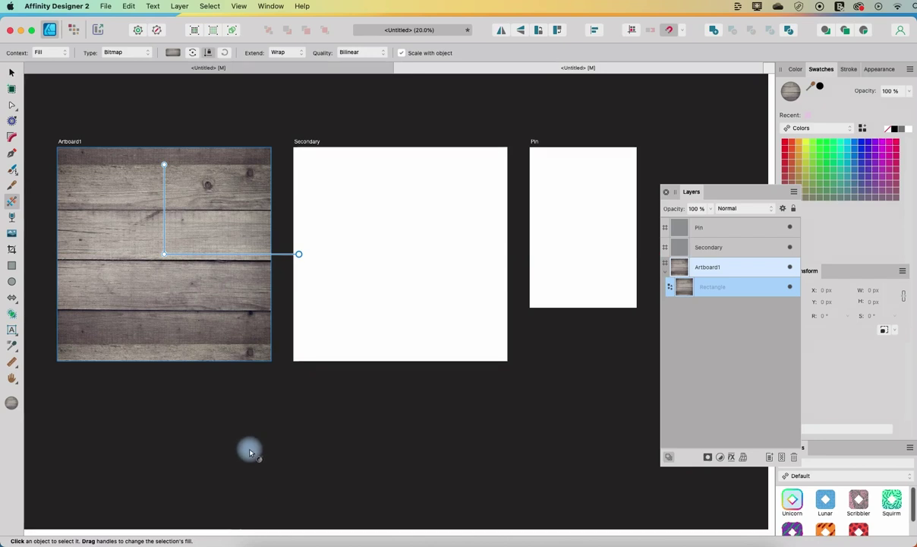
- Copy the wood-filled rectangle from the first artboard onto the Secondary and Pin artboards
click(12, 73)
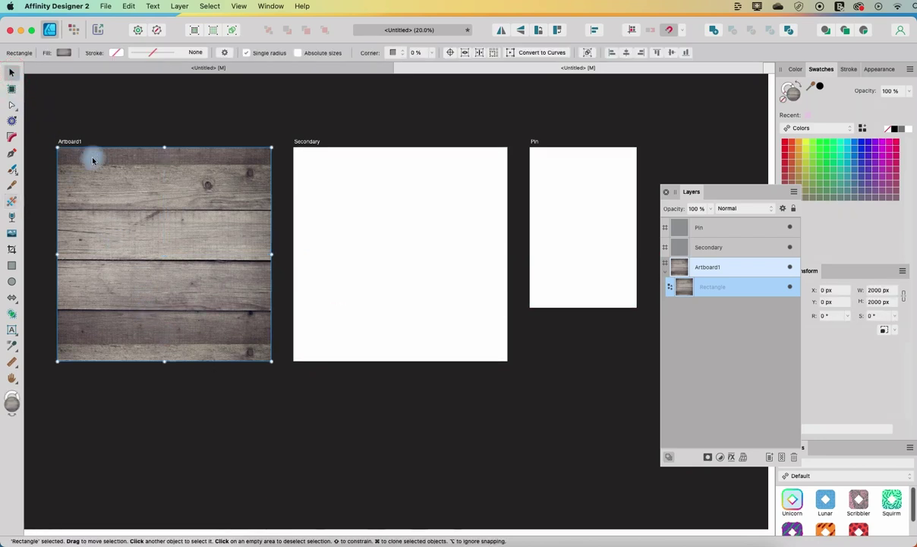
key(super+c)
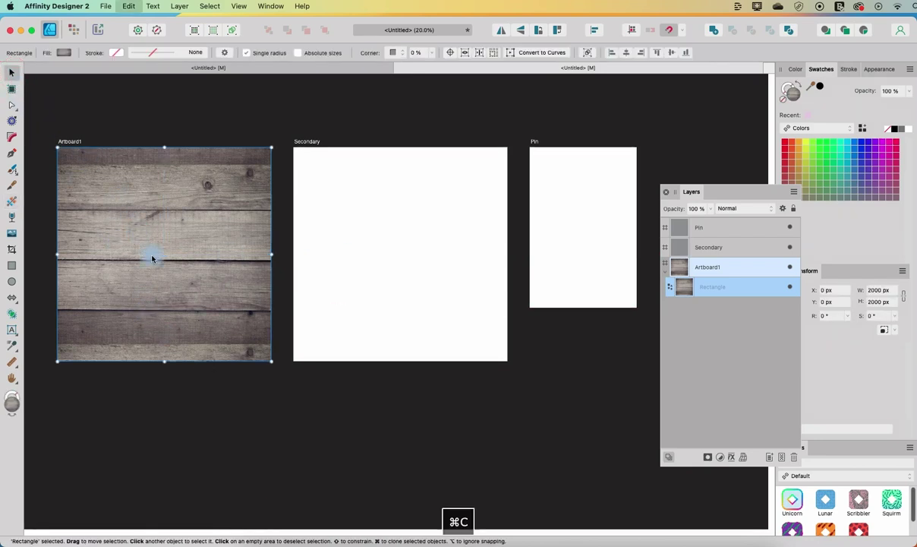
click(387, 249)
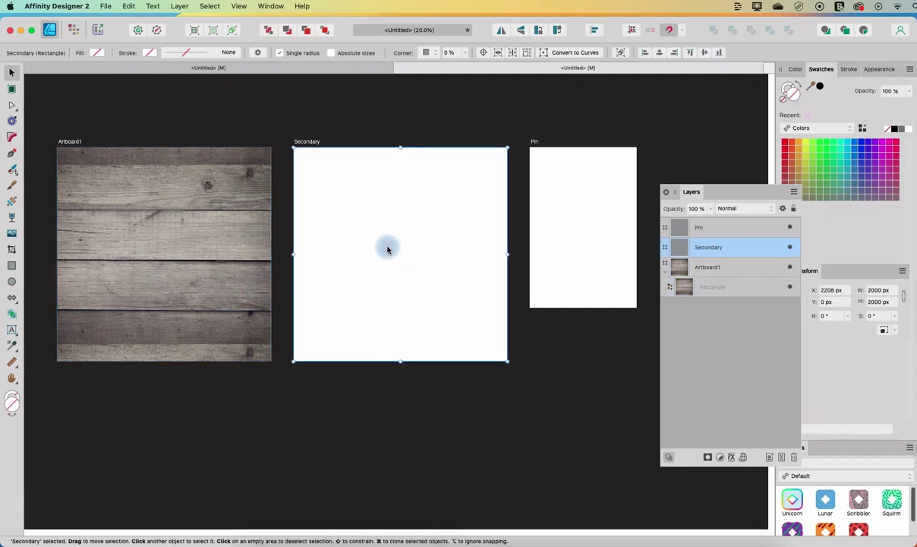
key(super+v)
click(576, 236)
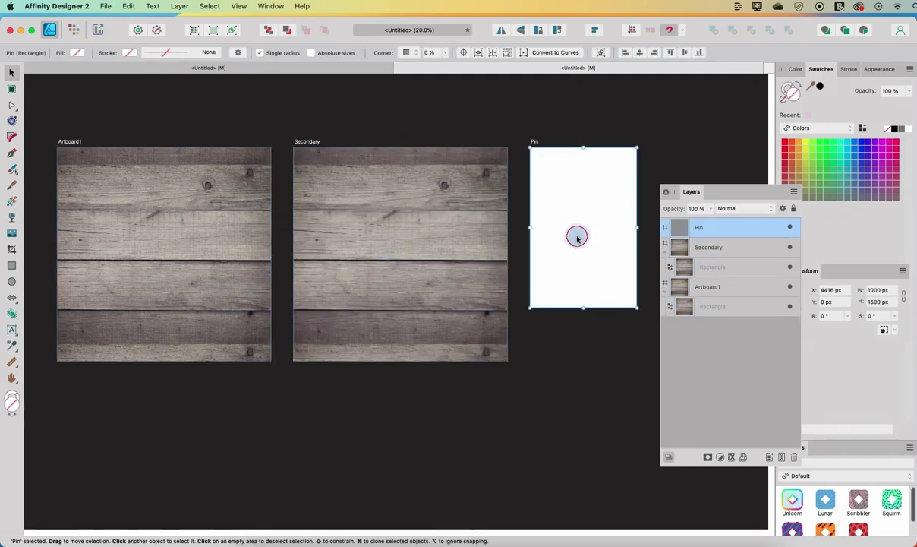
key(super+v)
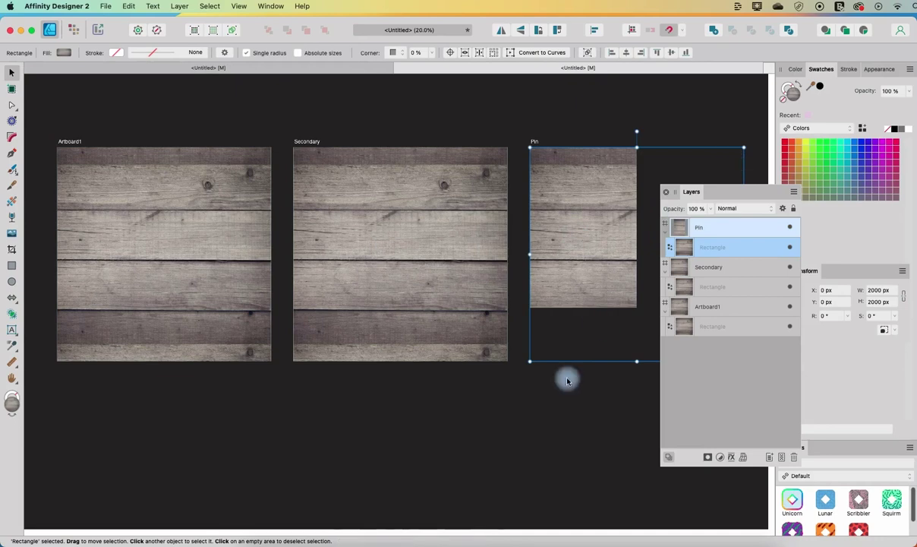
- Resize the wood rectangle on the Pin artboard to 1000 x 1500 px so it fits the artboard, and deselect it
drag(725, 197, 824, 230)
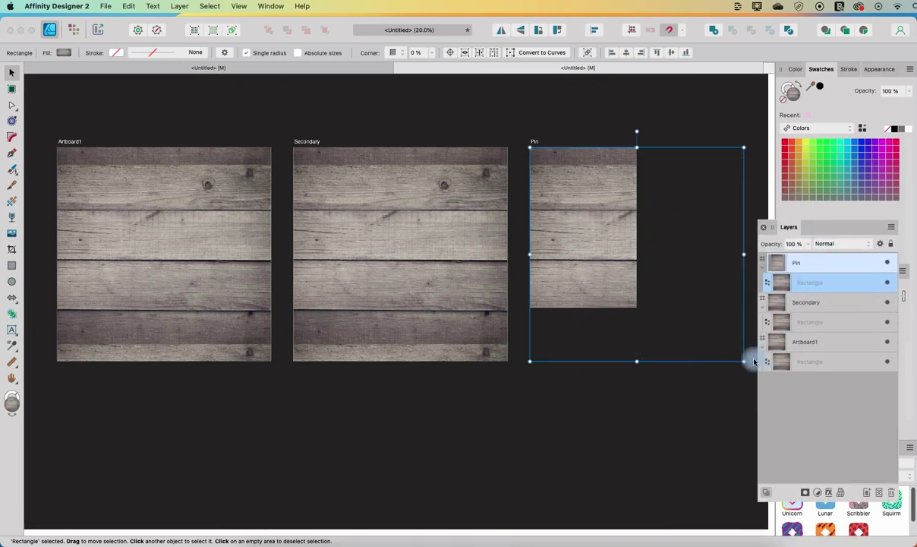
drag(745, 364, 638, 309)
click(651, 309)
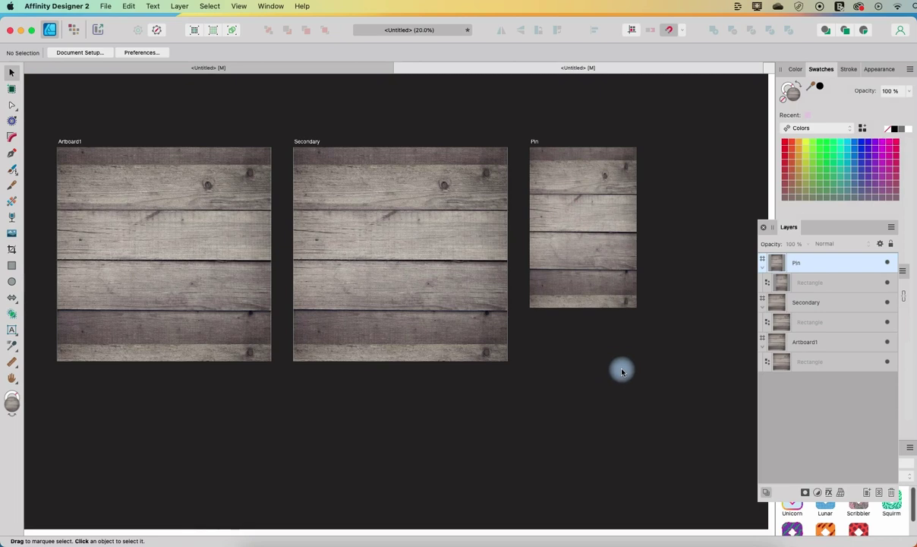
- Add a Color Overlay layer effect in pinkish purple to the first artboard's wood rectangle
click(153, 222)
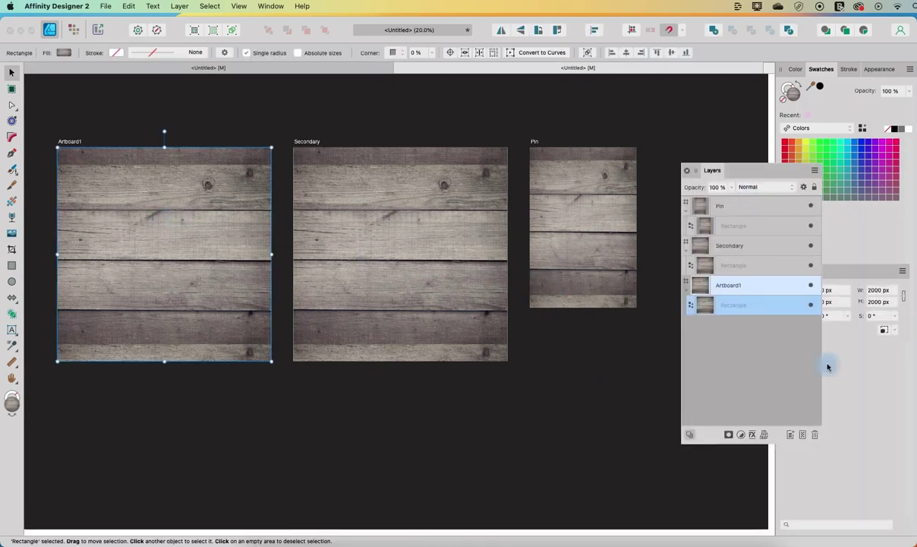
click(754, 436)
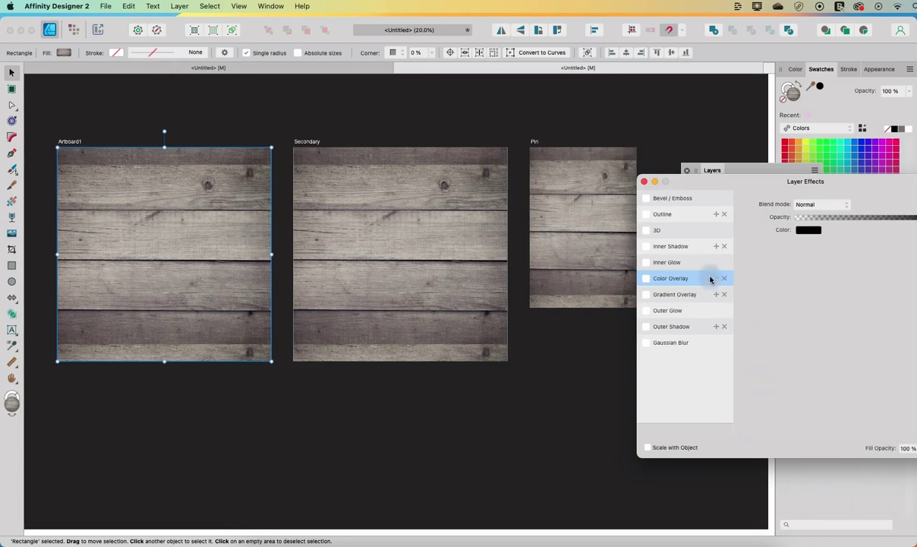
click(646, 278)
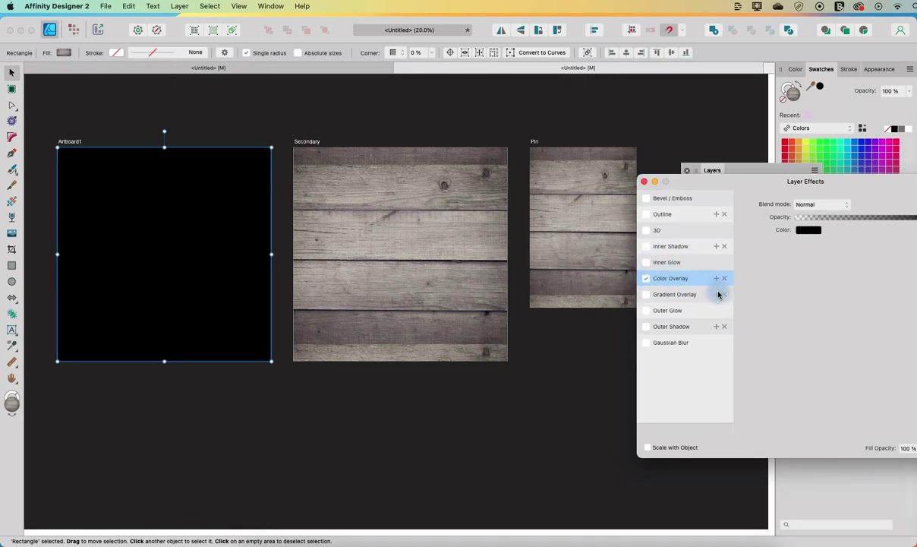
click(682, 280)
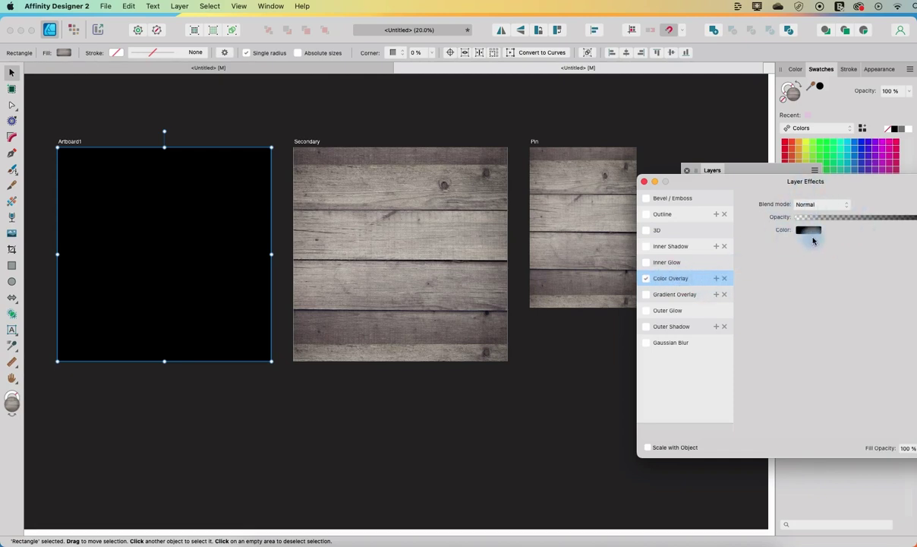
drag(852, 180, 791, 179)
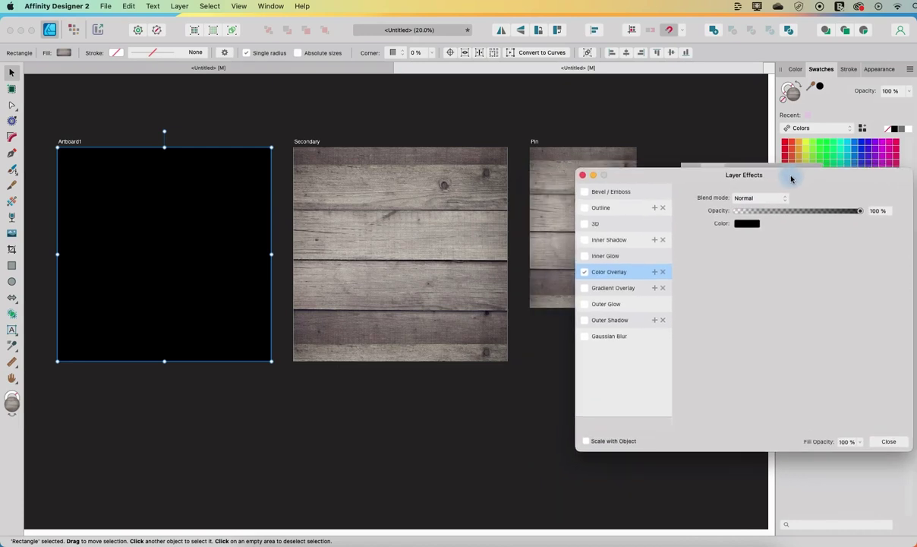
click(748, 225)
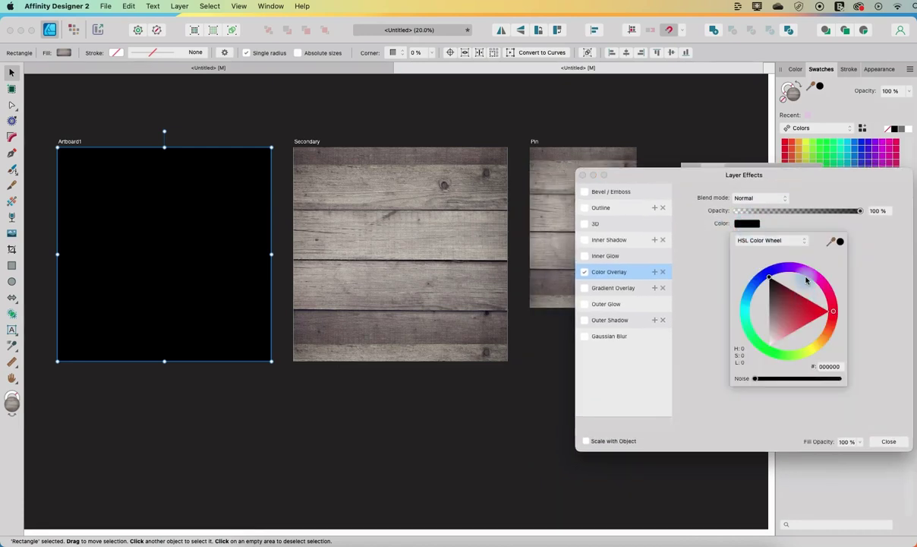
click(810, 269)
mouse_move(792, 323)
mouse_down()
mouse_move(803, 327)
mouse_move(803, 311)
mouse_move(806, 327)
mouse_up()
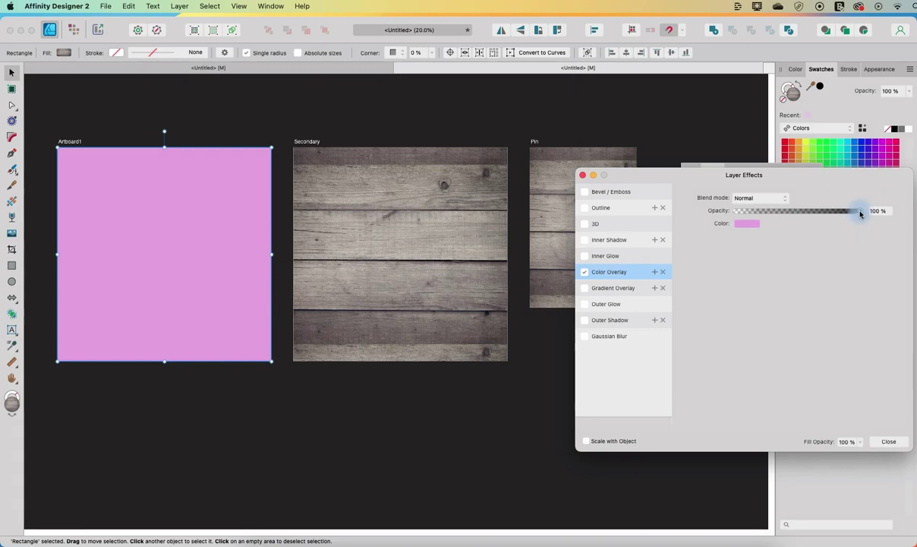
- Lower the colour overlay's opacity to 63% and close the layer effects
drag(860, 214, 819, 217)
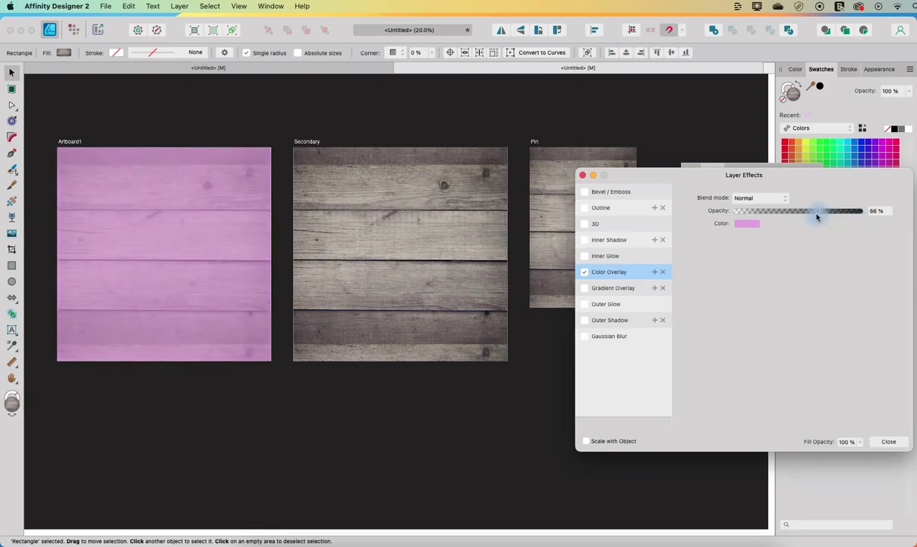
drag(815, 217, 815, 217)
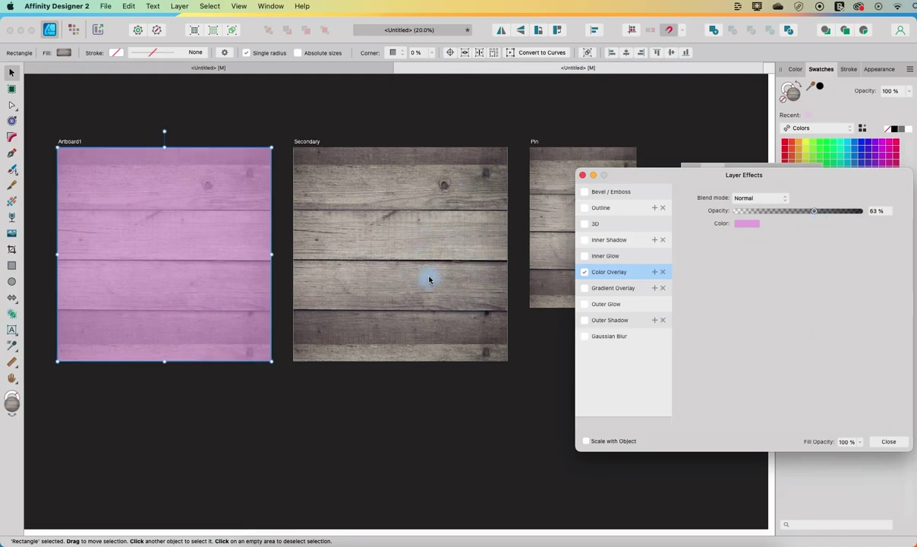
click(886, 442)
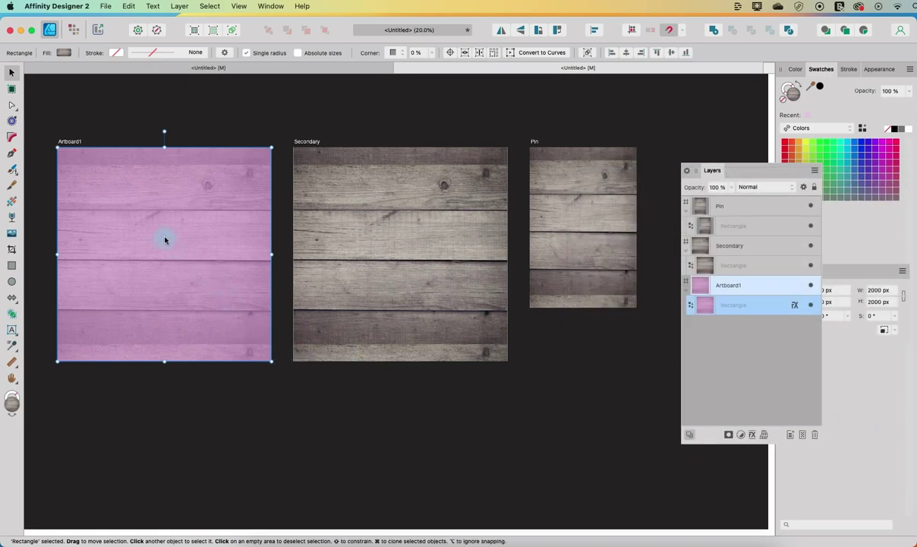
- Copy the first artboard's rectangle, paste only its effects onto the Secondary and Pin rectangles, and clear the selection
click(129, 6)
click(131, 63)
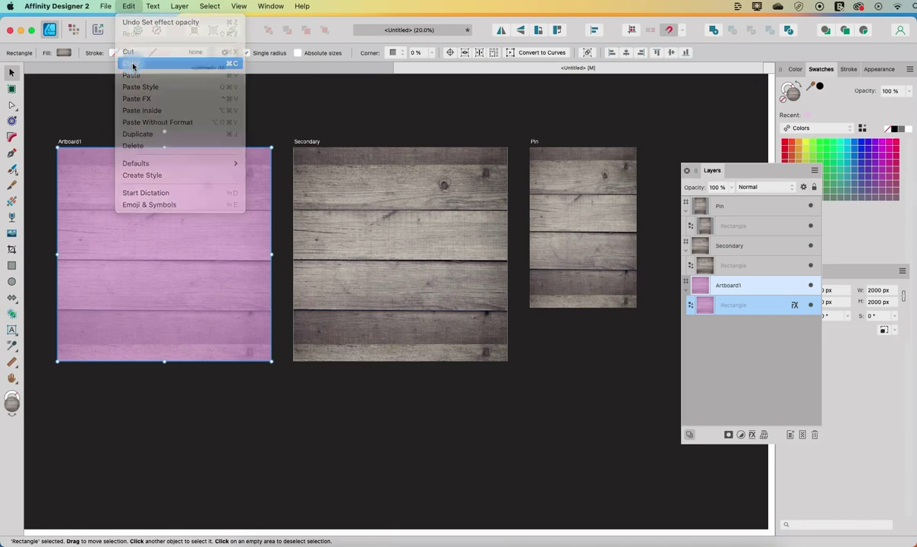
click(370, 192)
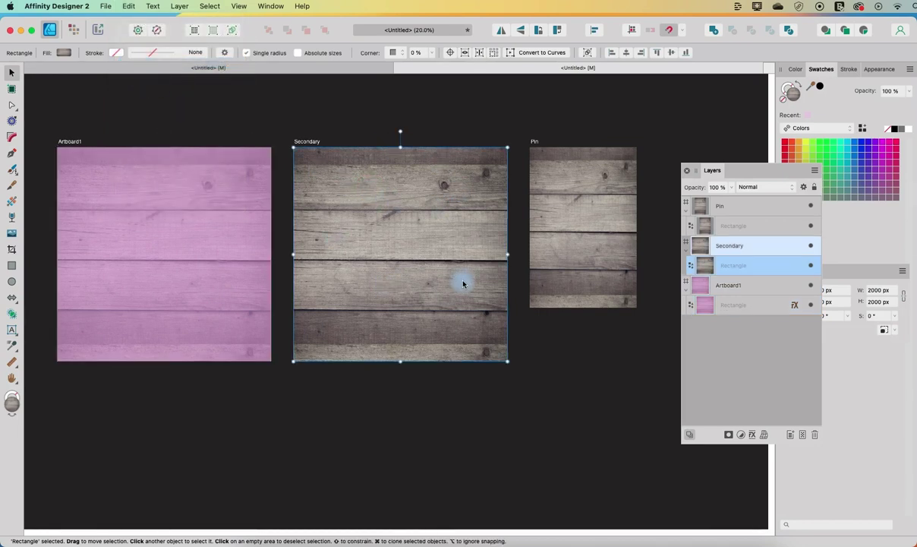
click(127, 6)
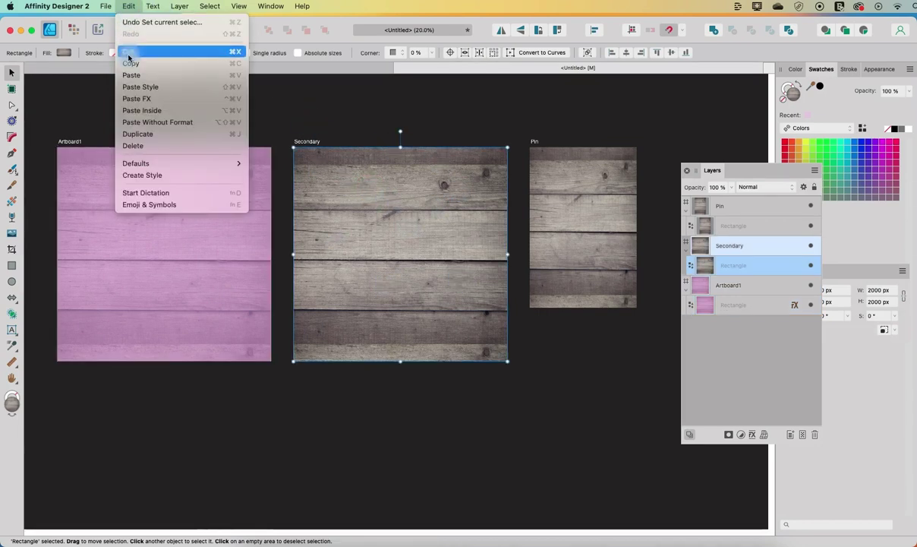
click(135, 100)
click(558, 220)
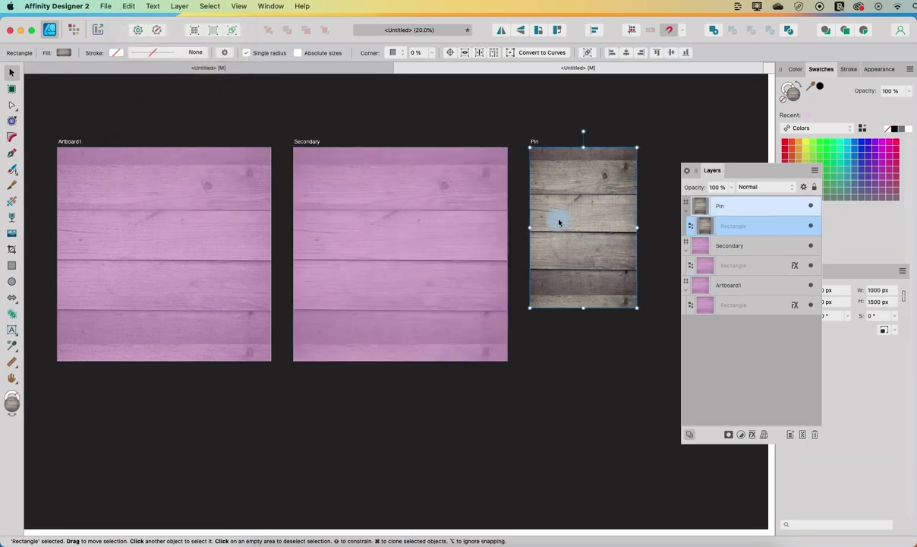
click(127, 6)
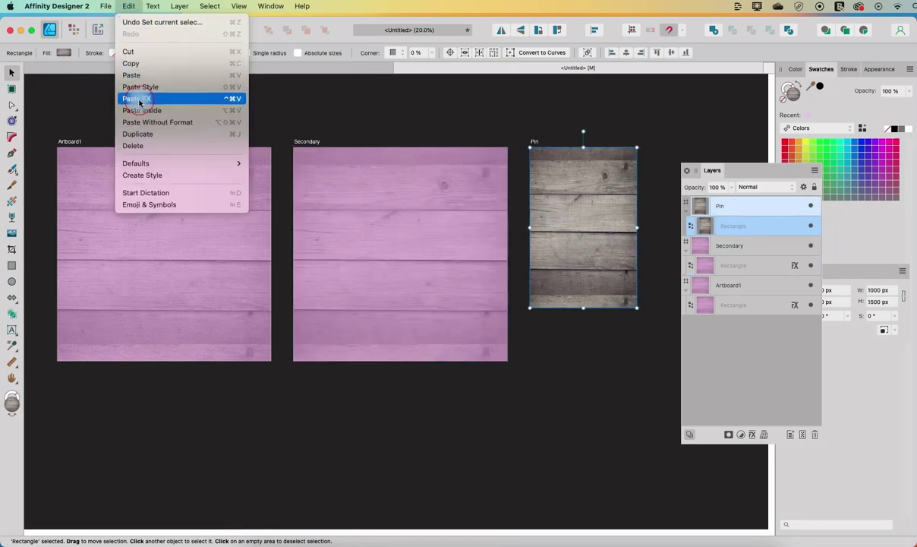
click(136, 100)
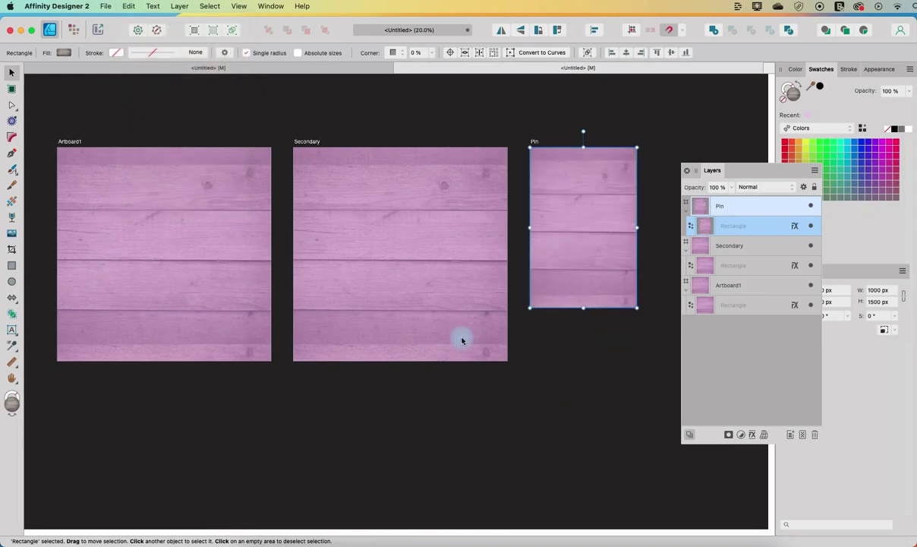
click(548, 351)
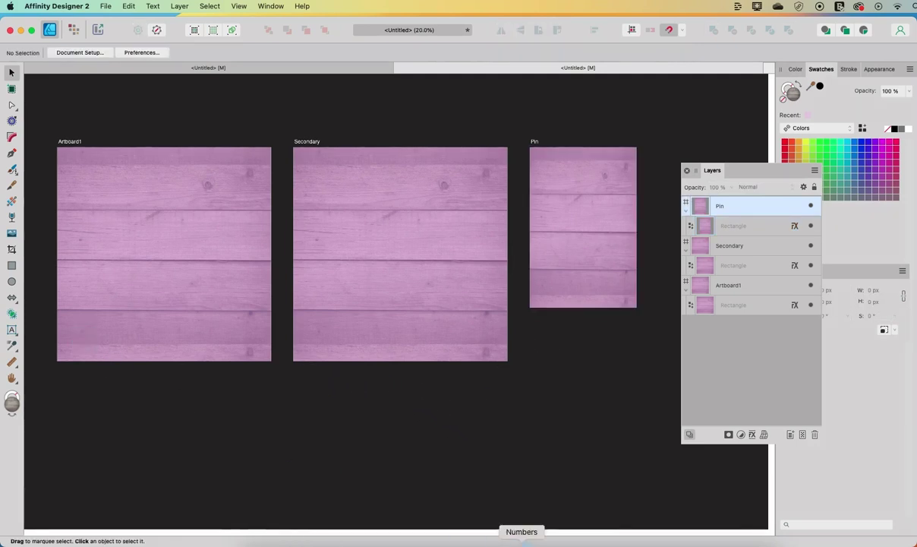
- Add the art text MYSHOPNAME.COM near the bottom of the first artboard
key(t)
drag(112, 343, 174, 358)
text(MYSHOPNAME>COM)
key(BackSpace)
text(.COM)
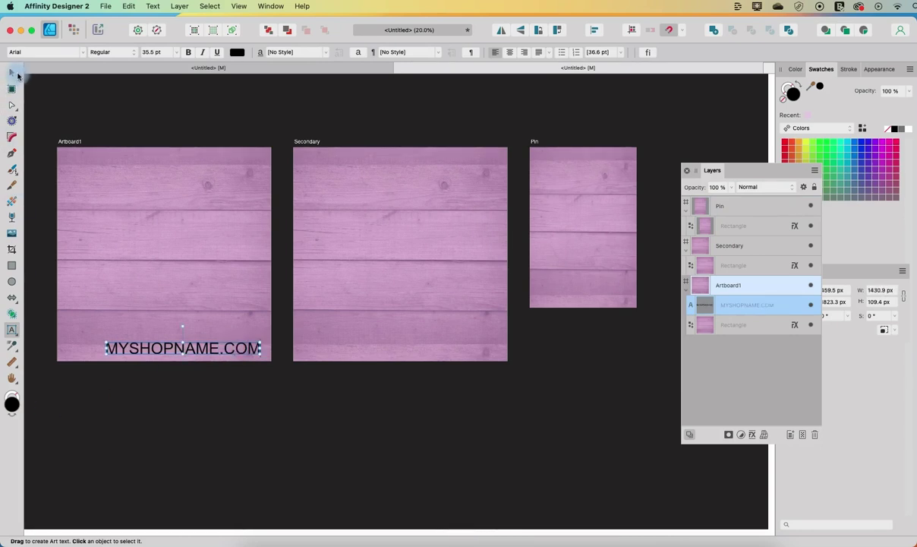
- Shrink the MYSHOPNAME.COM text to 30.5 pt and centre it along the bottom of the first artboard
click(11, 72)
drag(148, 350, 136, 354)
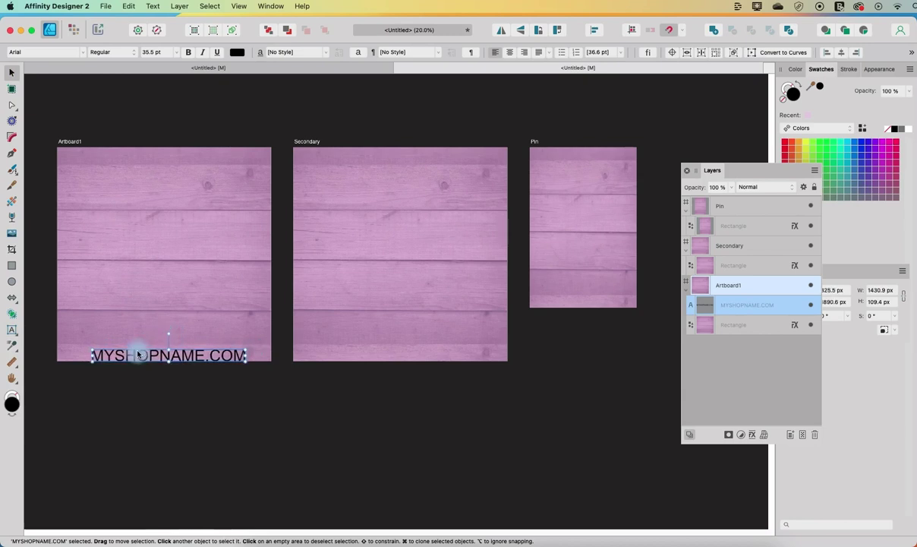
drag(247, 353, 411, 357)
- Copy the MYSHOPNAME.COM text from the first artboard and paste it onto the Secondary artboard
key(super+c)
key(super+v)
key(super+z)
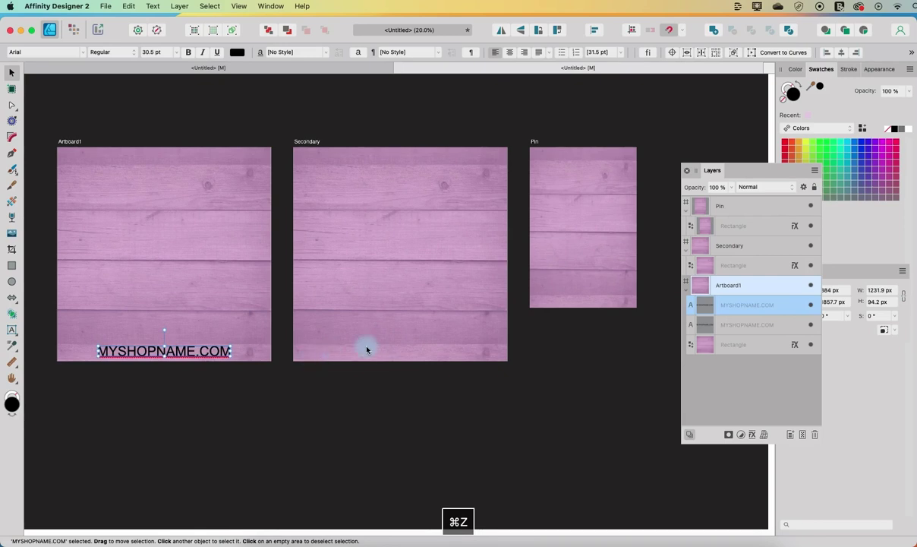
key(super+z)
click(410, 307)
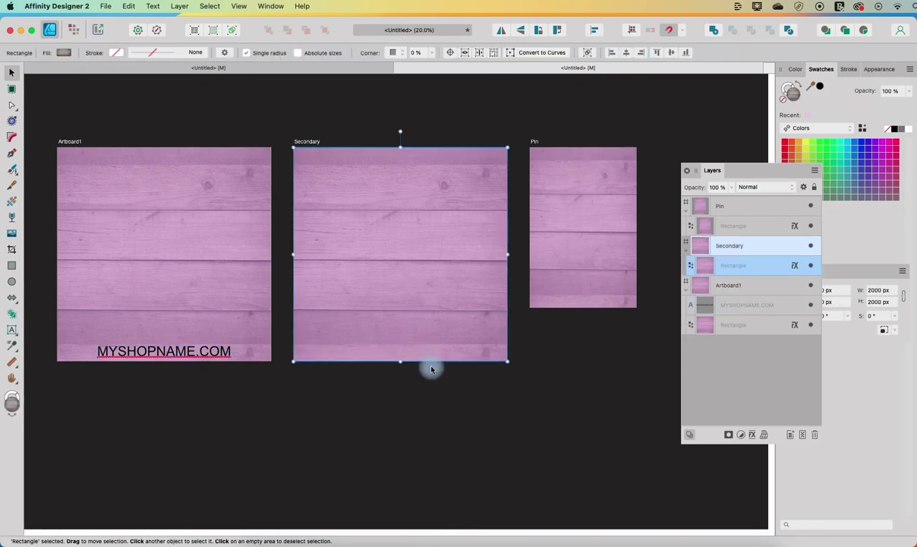
key(super+v)
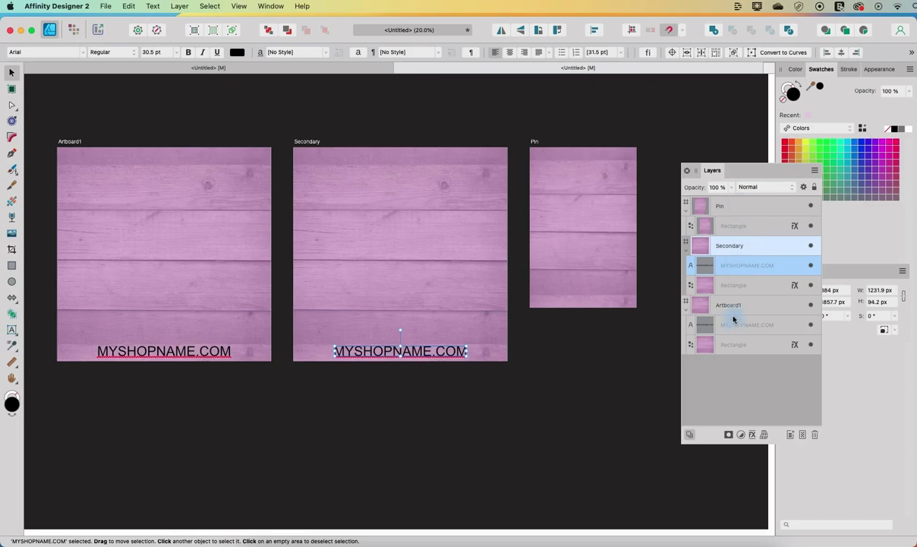
- Paste the MYSHOPNAME.COM text onto the Pin artboard, shrink it to 14.5 pt and centre it near the bottom edge
click(580, 262)
key(super+v)
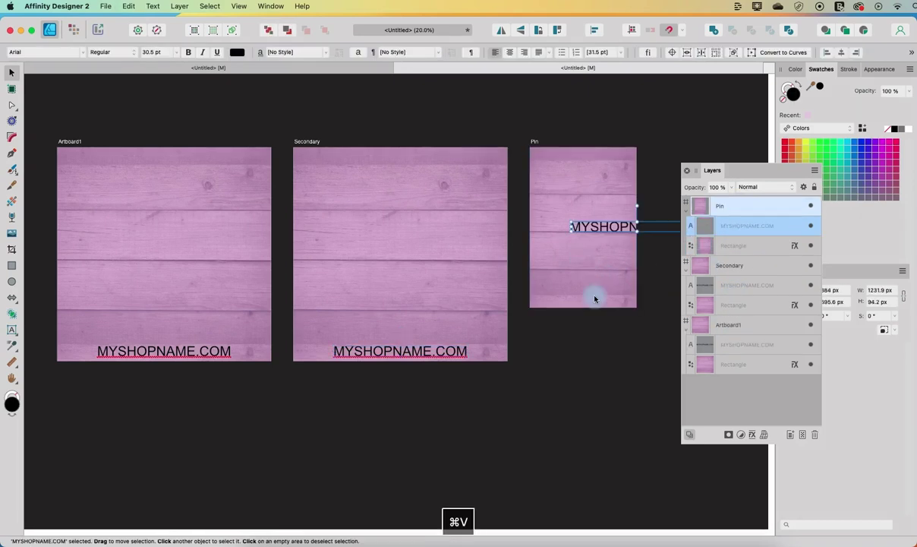
drag(620, 225, 587, 290)
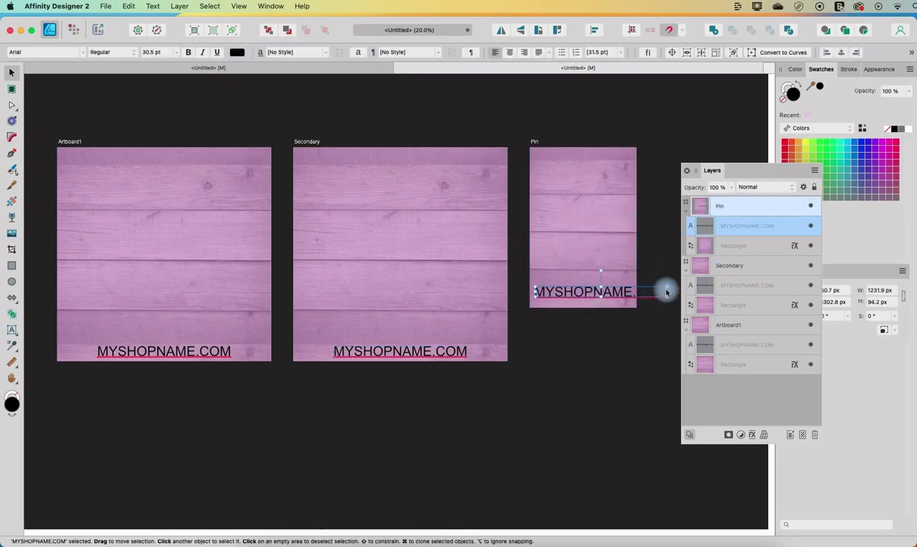
drag(667, 288, 591, 299)
click(620, 347)
click(597, 304)
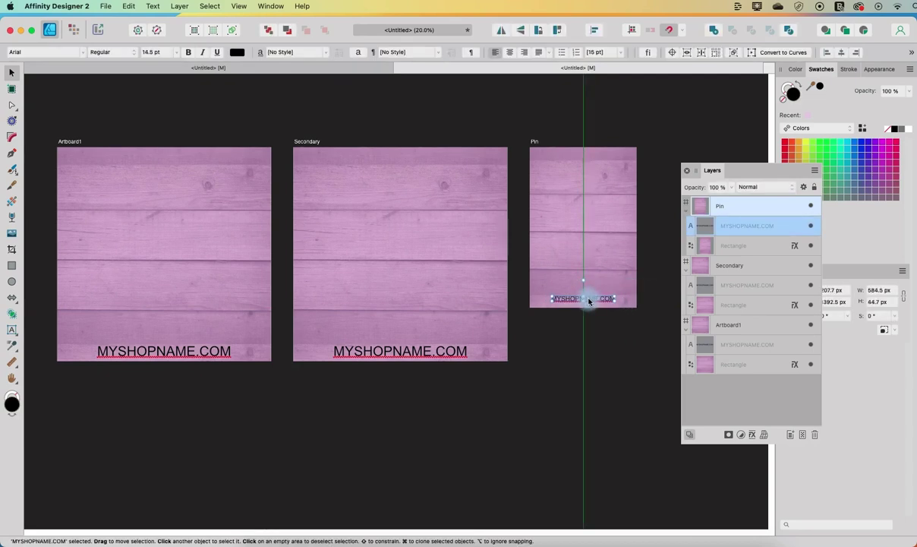
click(609, 352)
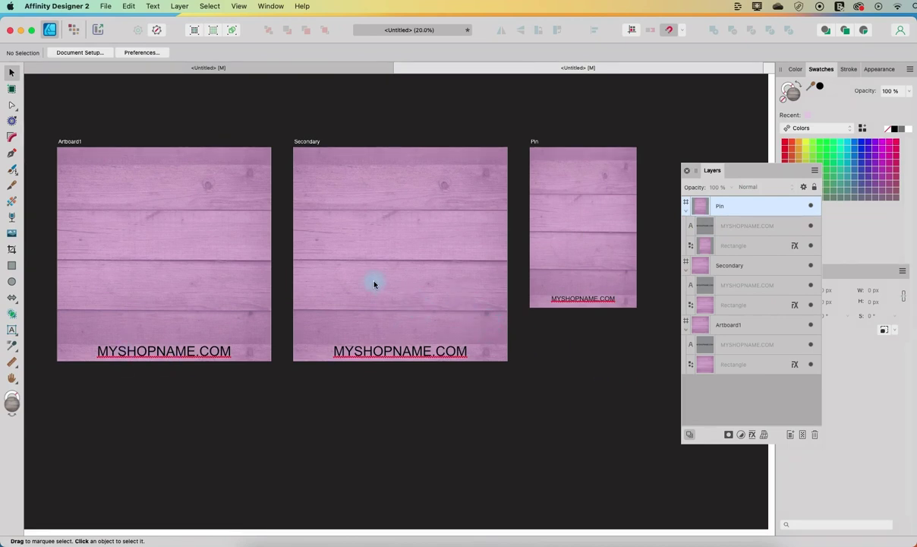
- Draw a rectangle about 2000 × 426 px across the top of the first artboard and choose a purple fill for it
click(11, 265)
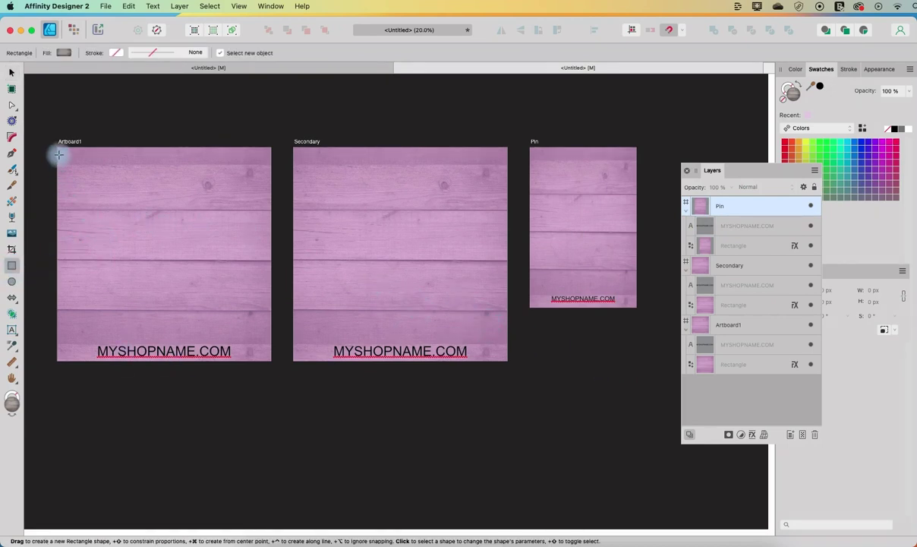
drag(57, 148, 271, 193)
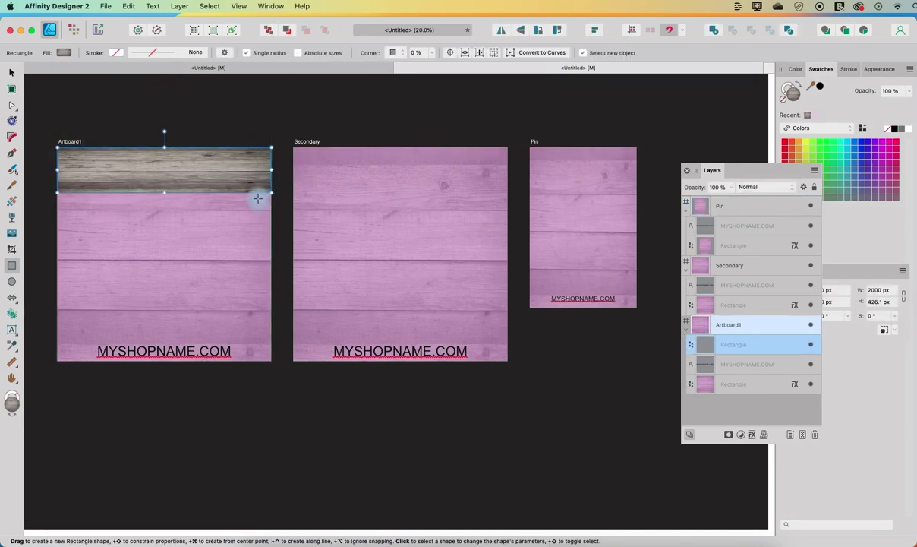
click(64, 53)
click(142, 100)
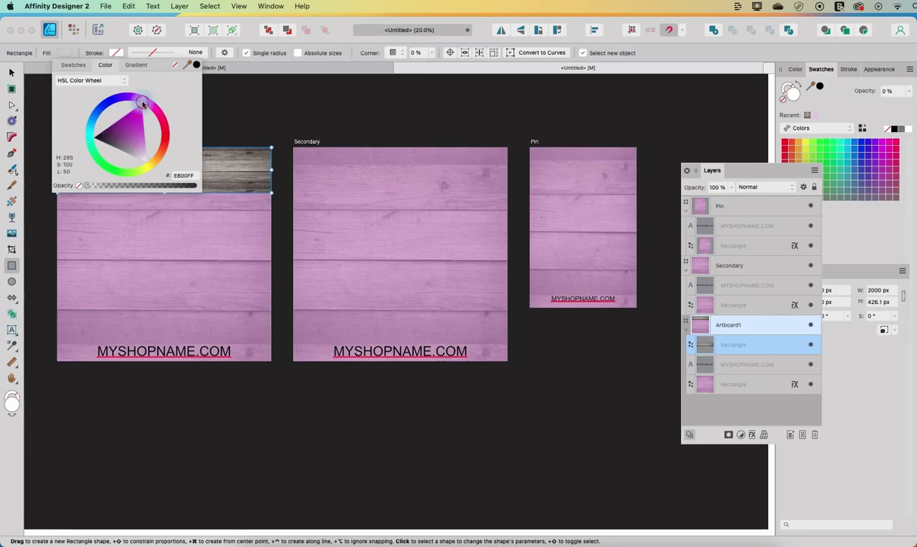
click(138, 140)
drag(138, 126, 138, 126)
- Give the first artboard's top rectangle a solid light purple fill using the Color Chooser
click(801, 94)
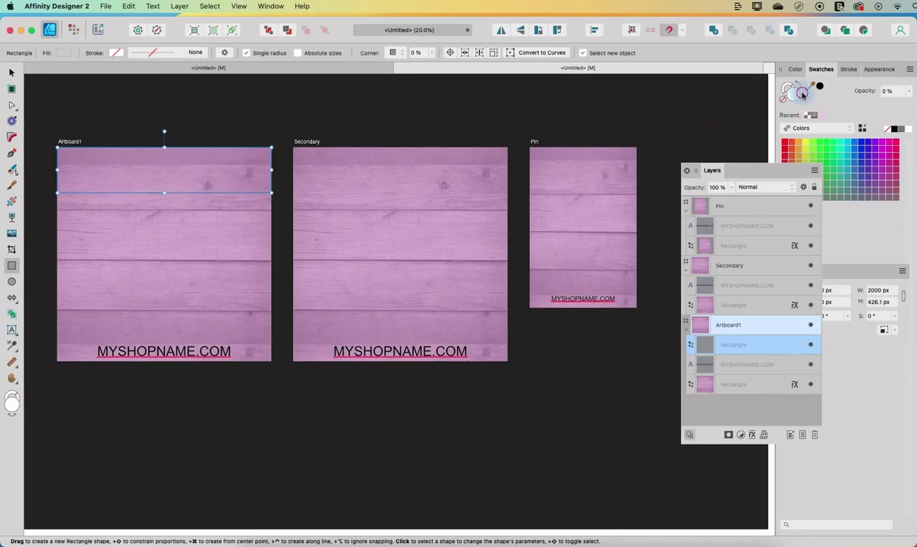
double_click(803, 93)
drag(351, 314, 370, 308)
click(817, 116)
click(808, 116)
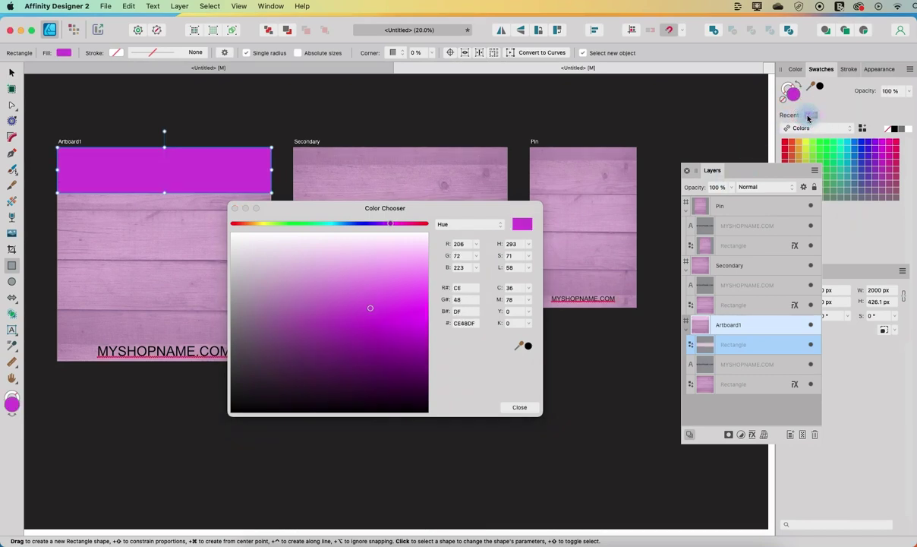
click(330, 282)
click(522, 408)
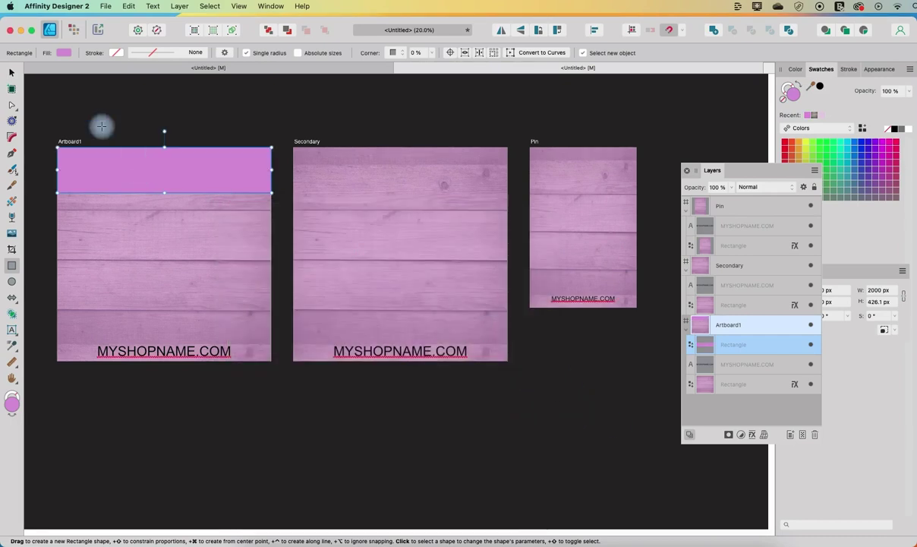
- Copy the purple band to the tops of the Secondary and Pin artboards, fitting it to the Pin's width
click(10, 75)
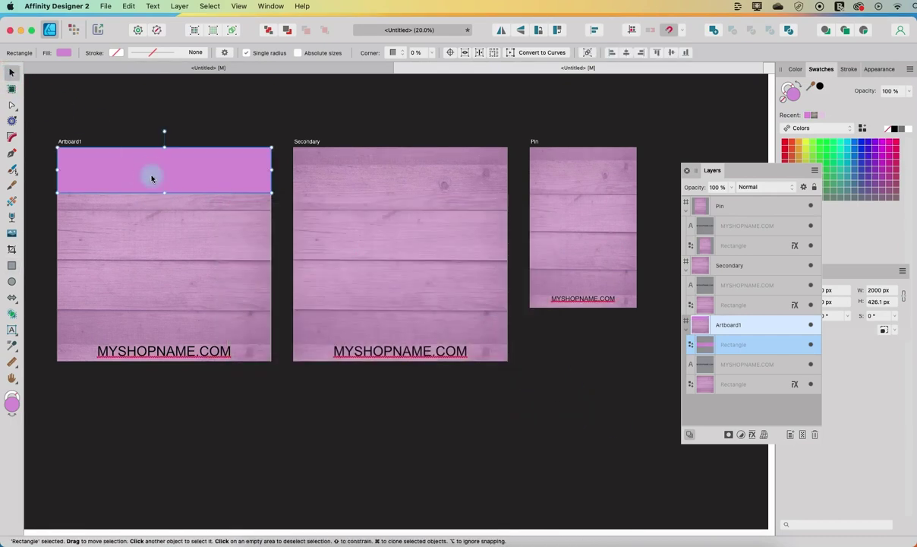
key(super+c)
click(340, 171)
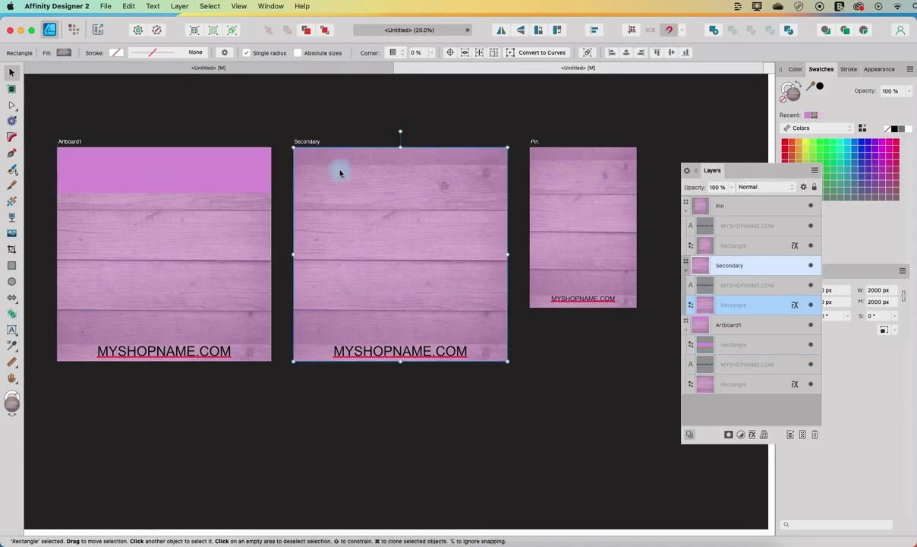
key(super+v)
click(577, 181)
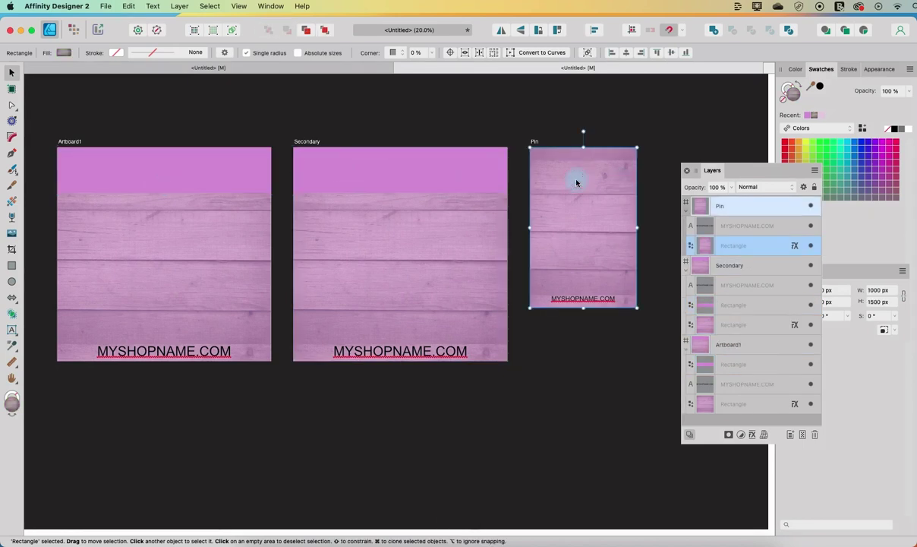
key(super+v)
drag(743, 148, 581, 164)
click(582, 359)
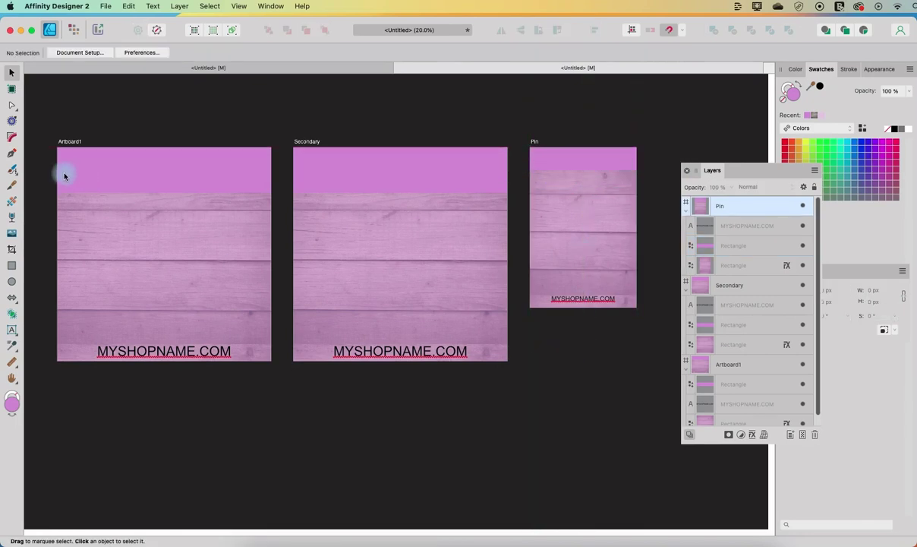
- Add the art text "Balanced Life Printables" on the first artboard's purple band
click(12, 330)
drag(88, 158, 124, 176)
text(Bal)
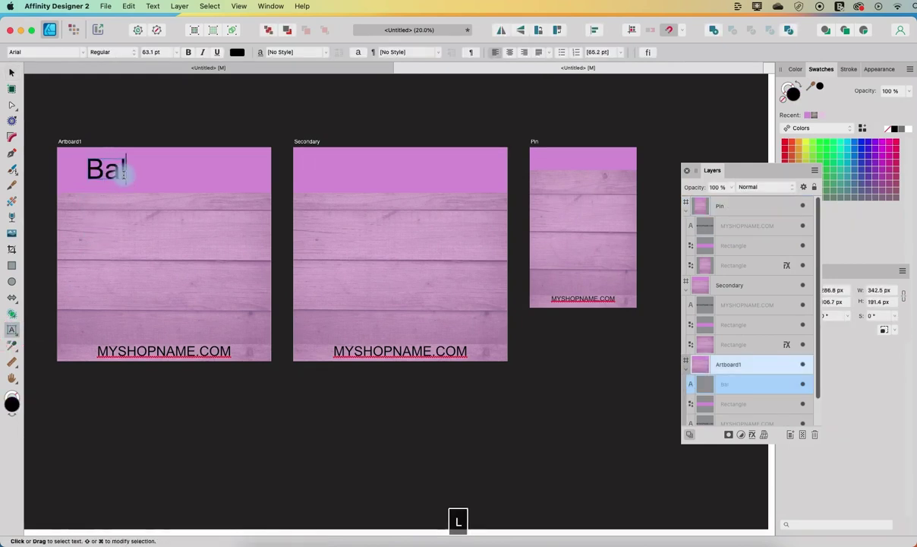
text(anced Life)
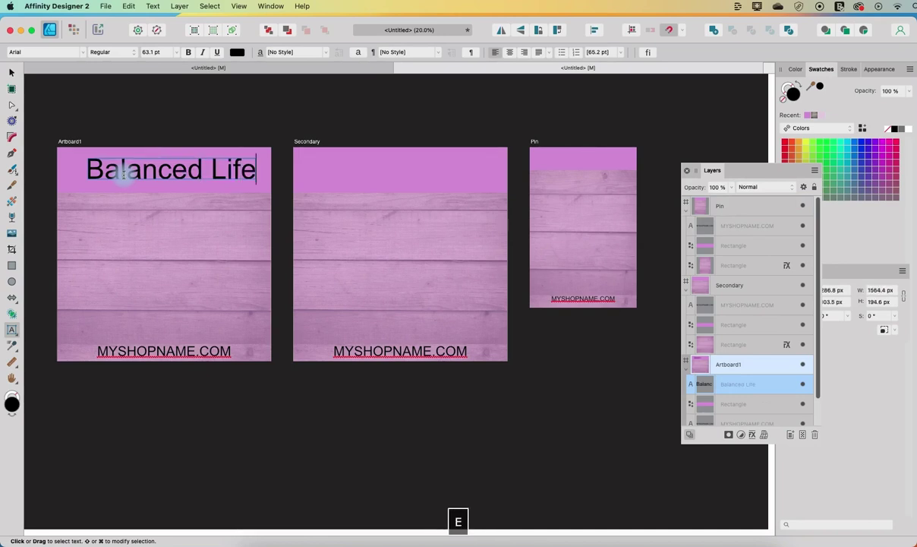
text( Printables)
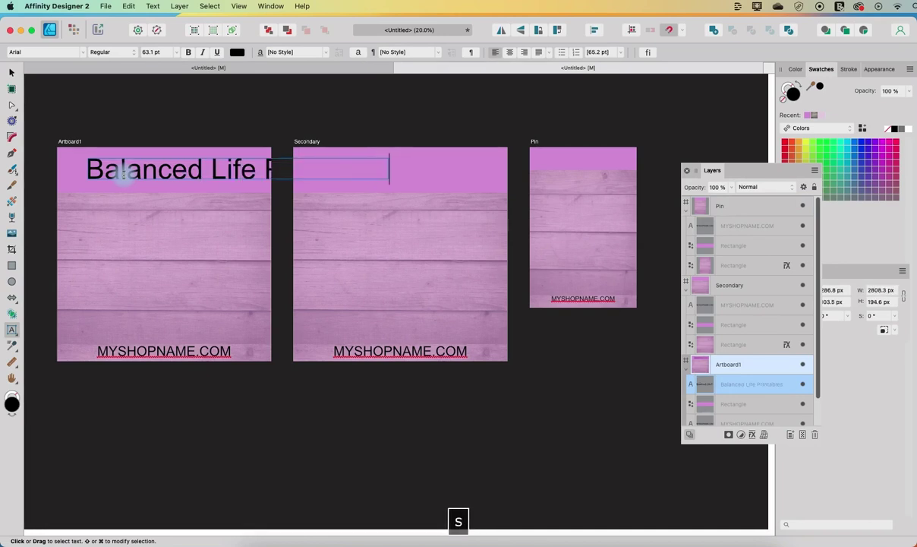
- Resize the Balanced Life Printables text to 41.2 pt so it spans most of the first artboard's purple band
drag(388, 157, 246, 173)
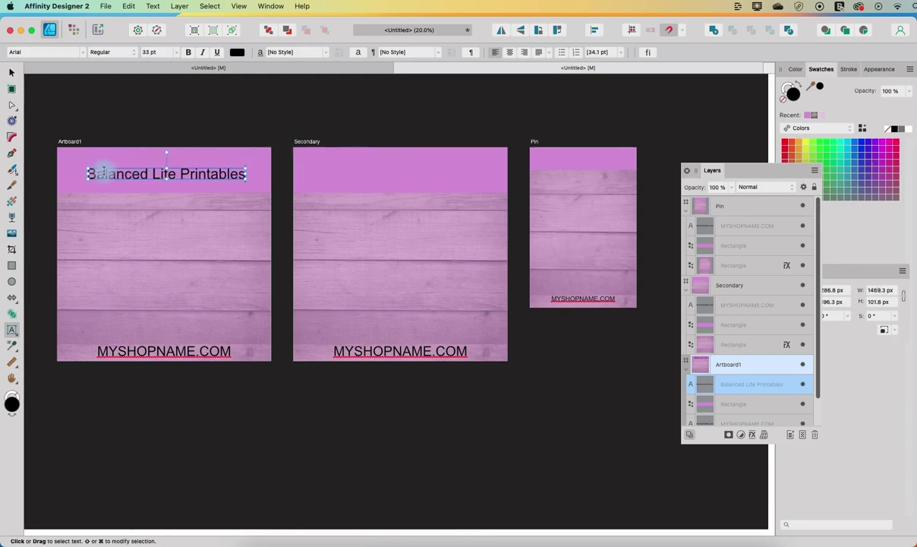
drag(87, 173, 65, 172)
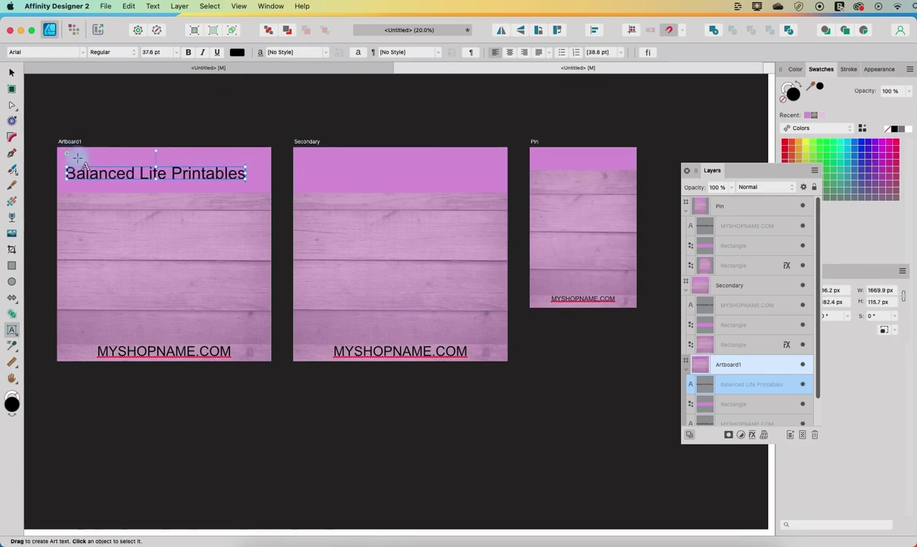
click(245, 175)
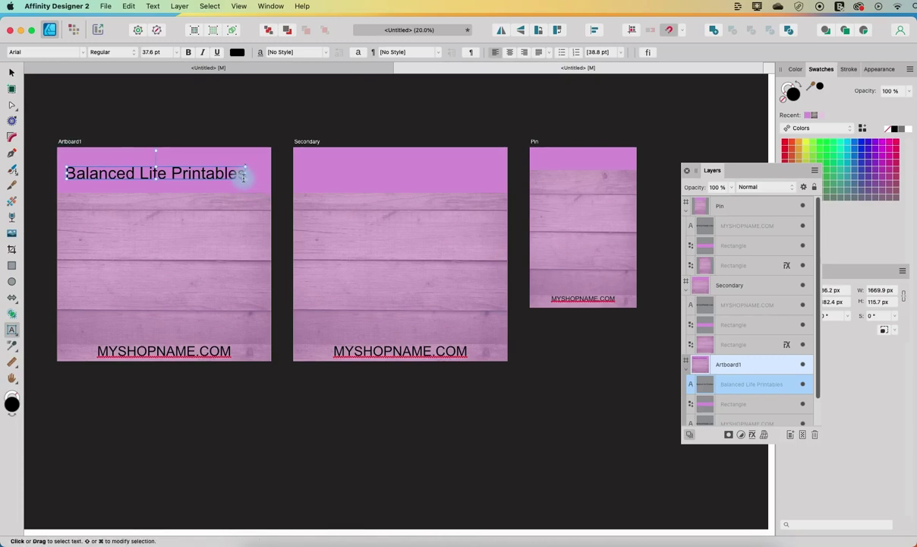
drag(243, 177, 263, 186)
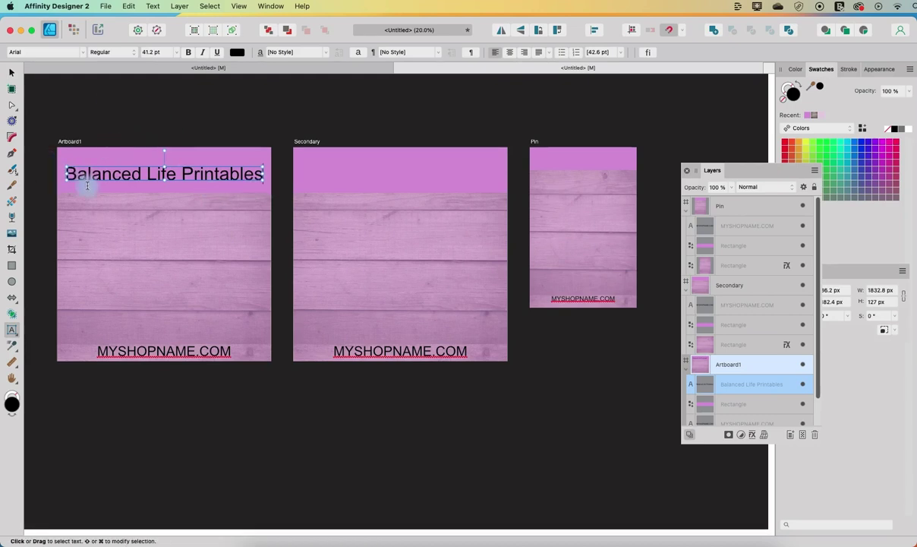
- Change the Balanced Life Printables title's font to Cali Print and reduce it to 37.2 pt
drag(80, 173, 263, 173)
key(super+c)
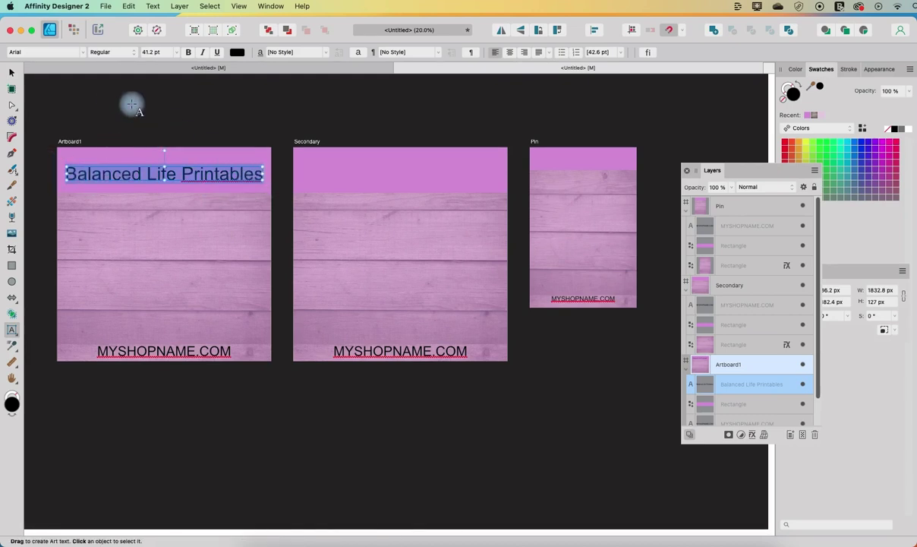
click(83, 54)
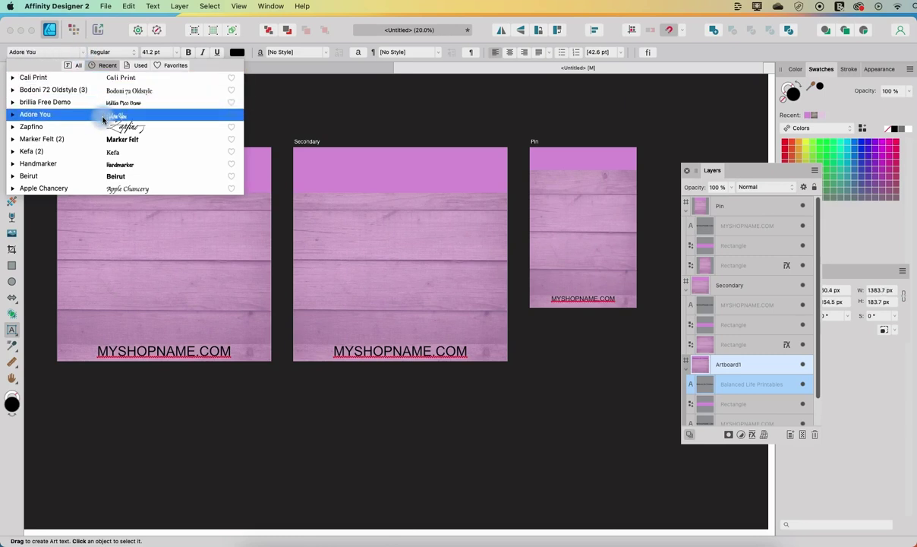
click(127, 79)
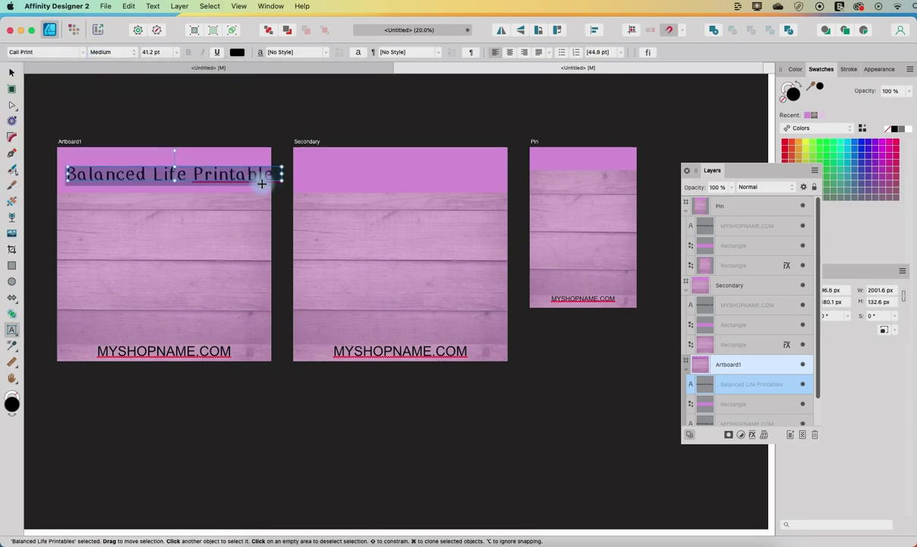
drag(281, 182, 262, 176)
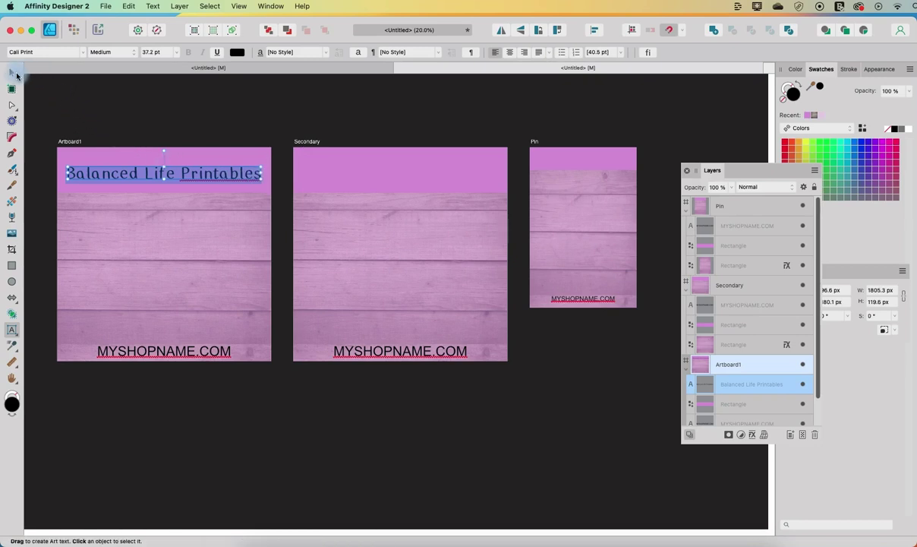
- Paste a copy of the Balanced Life Printables title onto the Secondary artboard's purple band
click(12, 72)
click(137, 180)
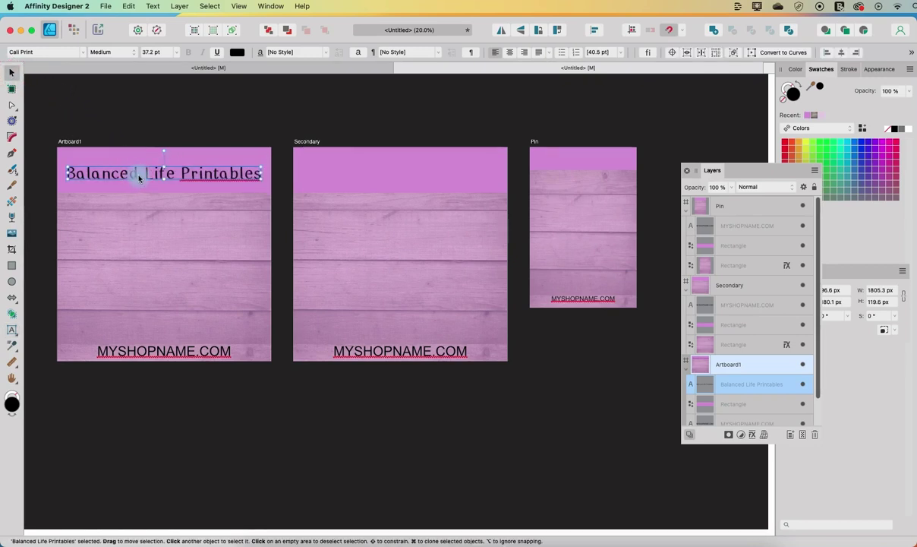
click(351, 170)
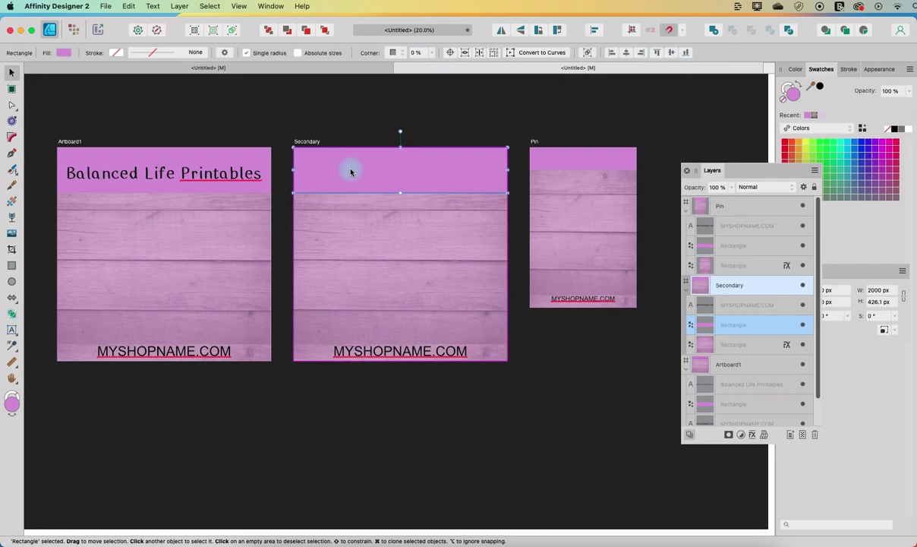
key(super+v)
- Paste the title onto the Pin artboard, shrink it to 20 pt, centre it on the purple band and clear the selection
click(581, 158)
key(super+v)
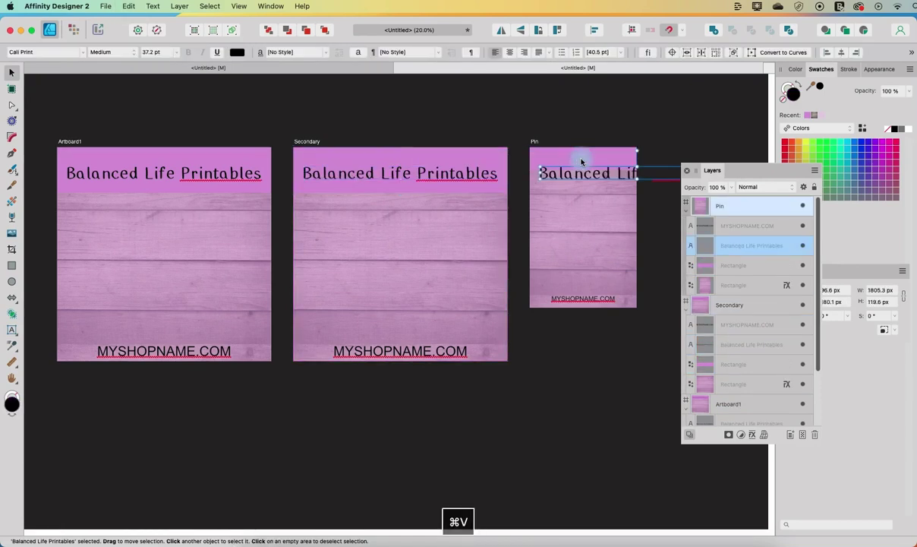
drag(610, 177, 536, 198)
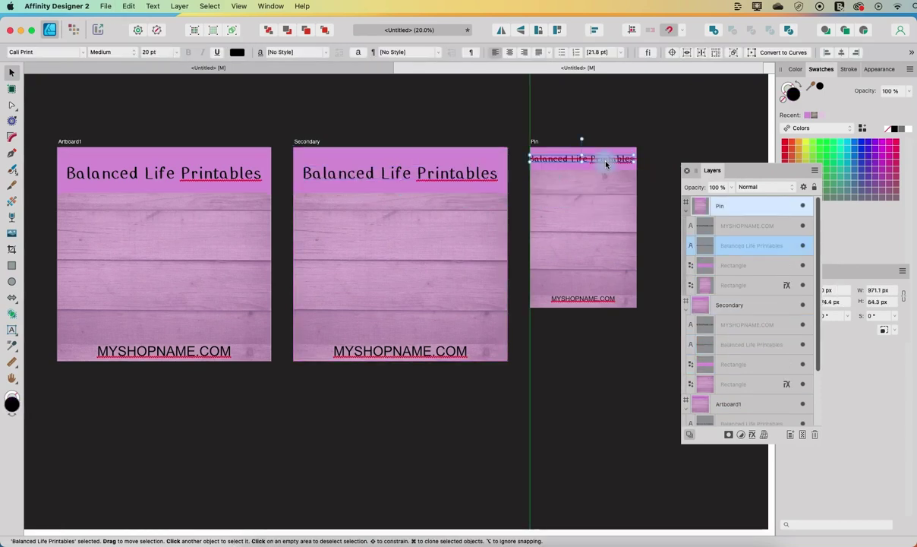
click(594, 203)
click(579, 163)
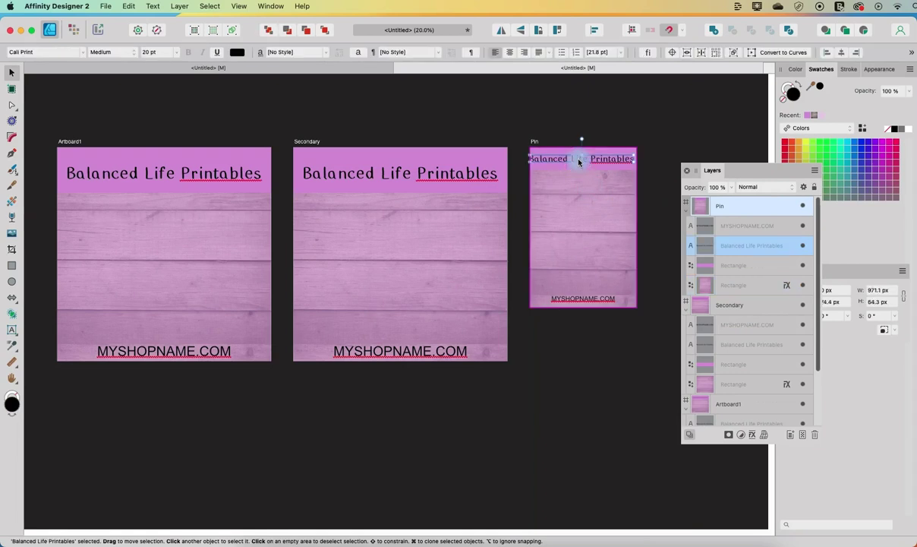
drag(580, 162, 582, 162)
click(588, 211)
click(587, 380)
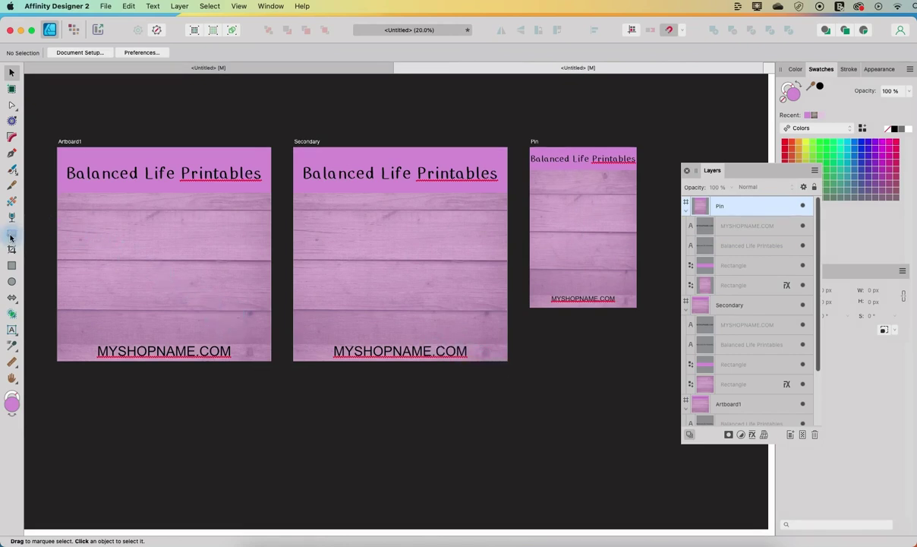
- Choose worklife_bullet_7.jpg through worklife_bullet_10.jpg from the Promo folder as images to place in the document
click(108, 7)
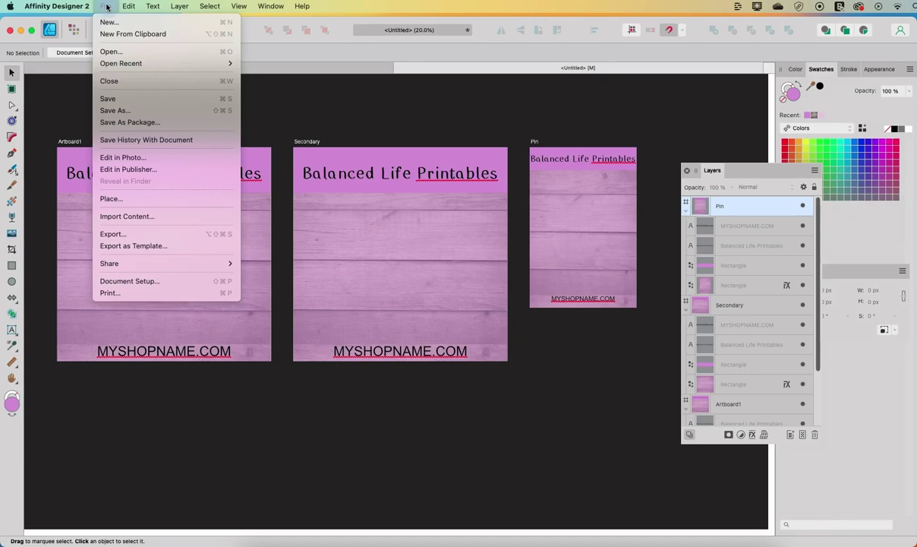
click(129, 199)
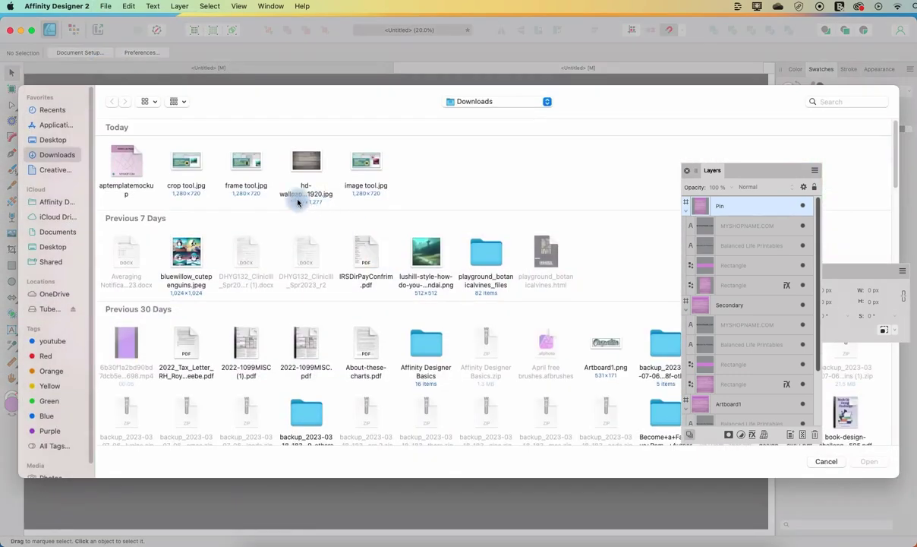
click(56, 295)
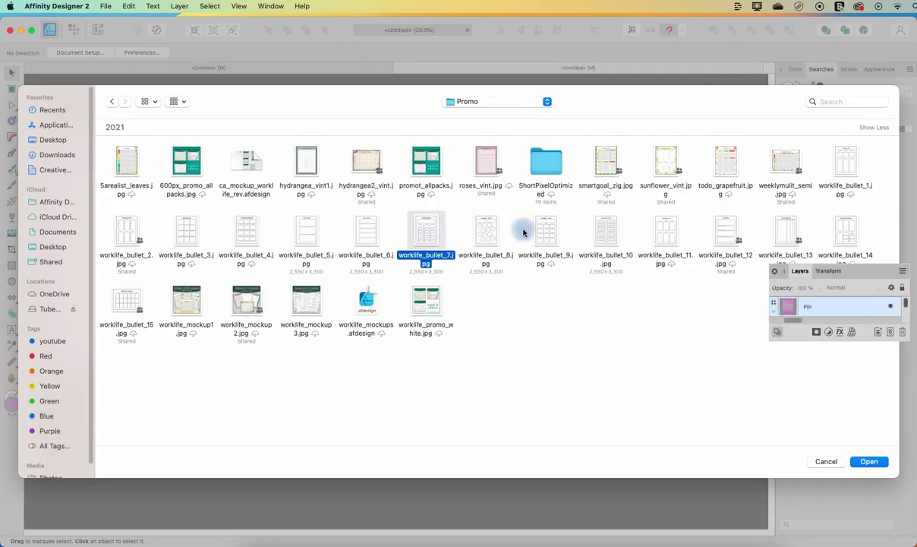
super+click(486, 227)
super+click(546, 227)
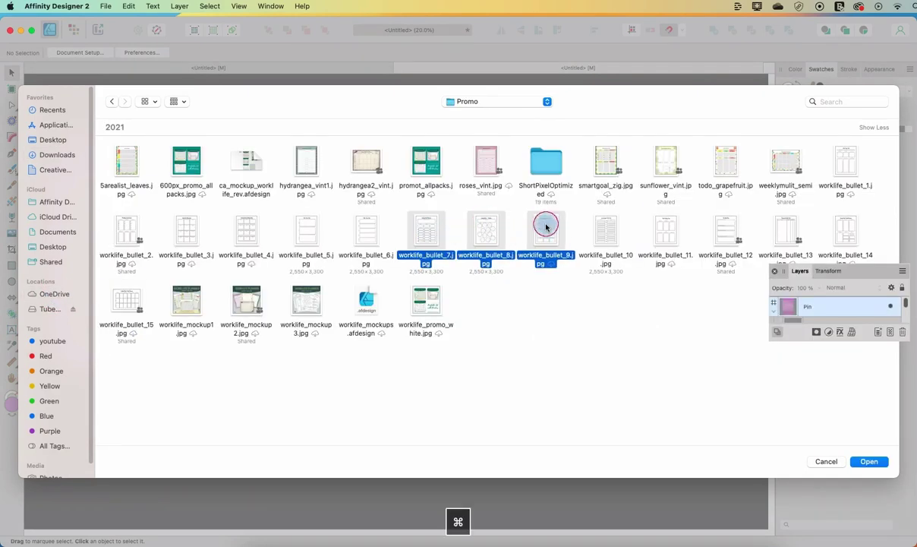
click(870, 461)
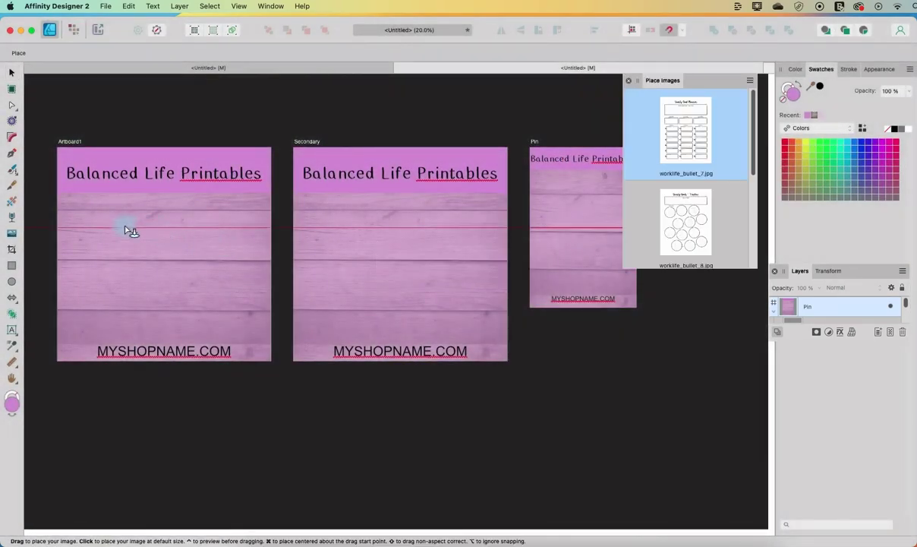
- Place the four worklife_bullet page images at default size on the first artboard
click(129, 230)
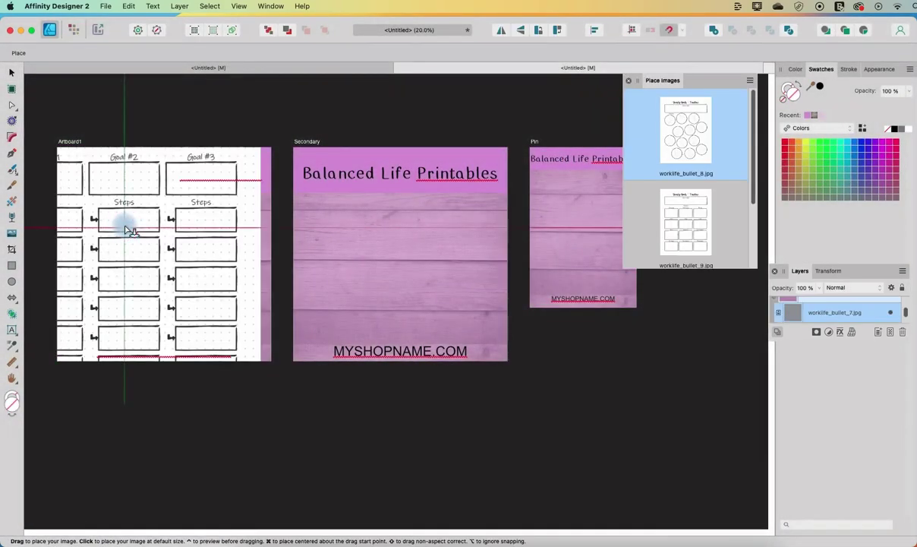
click(172, 241)
click(171, 239)
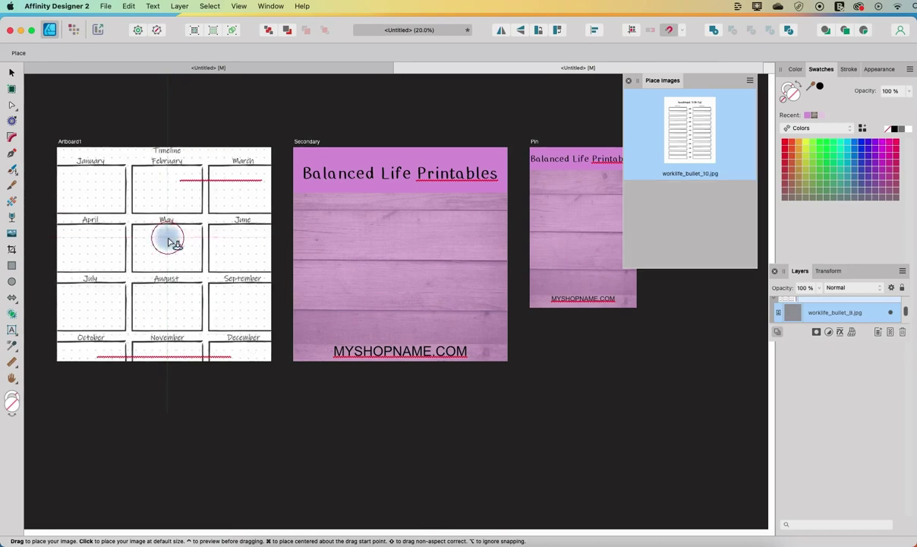
click(169, 239)
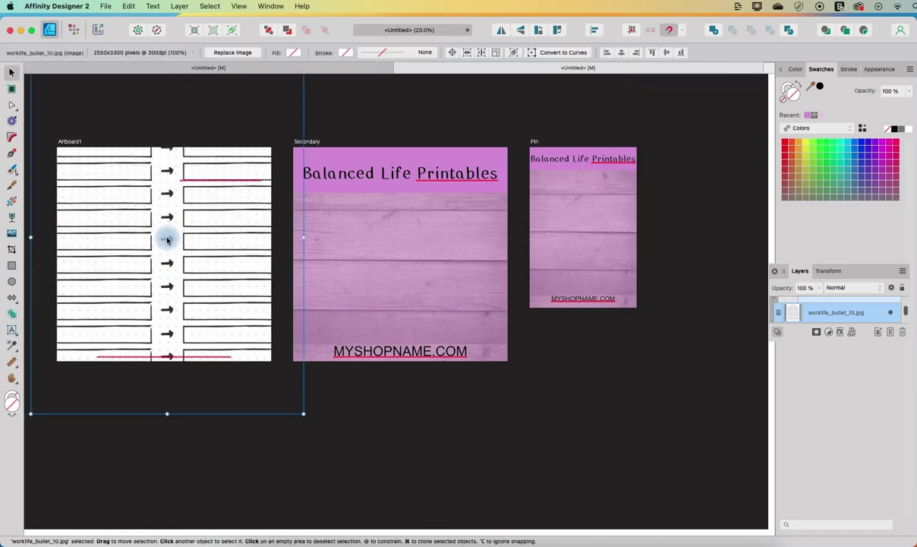
- Shrink the four placed pages to roughly half size from their upper-left corners, leaving them staggered on the first artboard
key(super+minus)
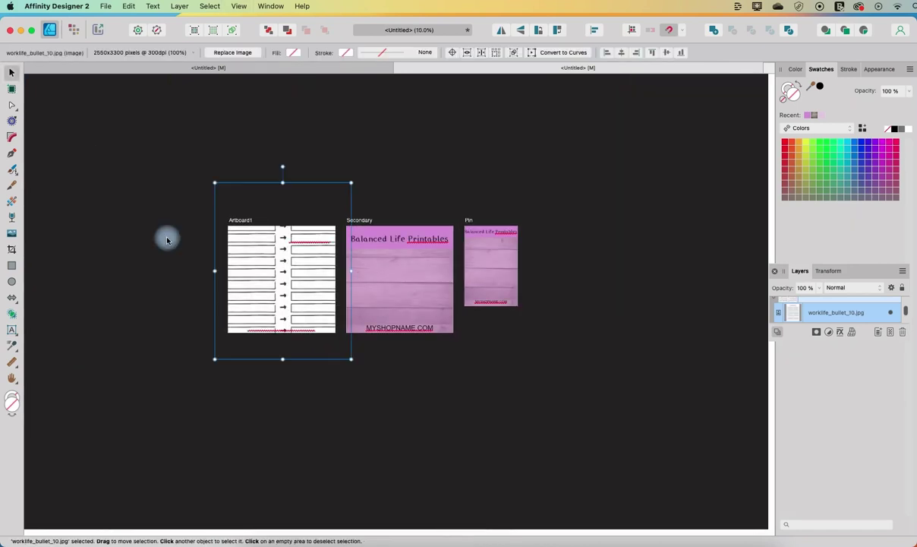
drag(214, 184, 292, 291)
click(247, 254)
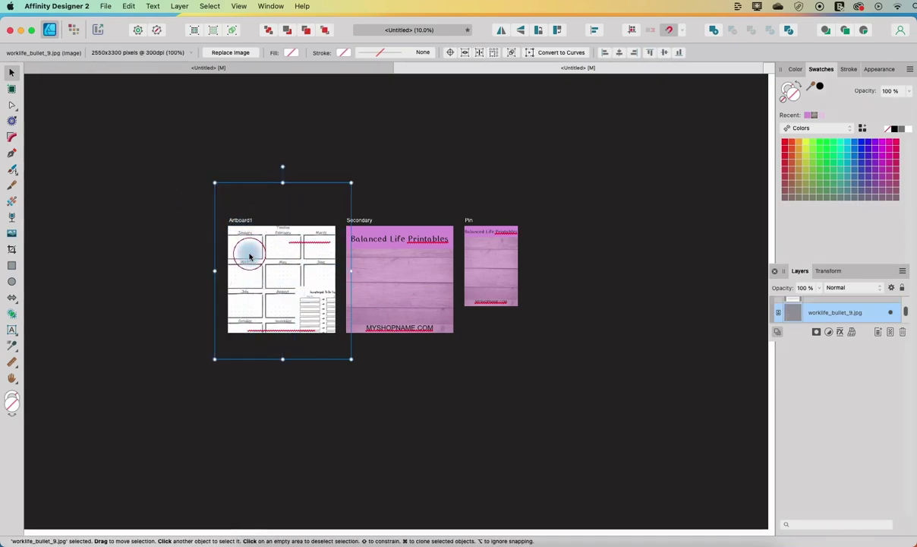
drag(214, 186, 256, 259)
click(248, 240)
click(235, 219)
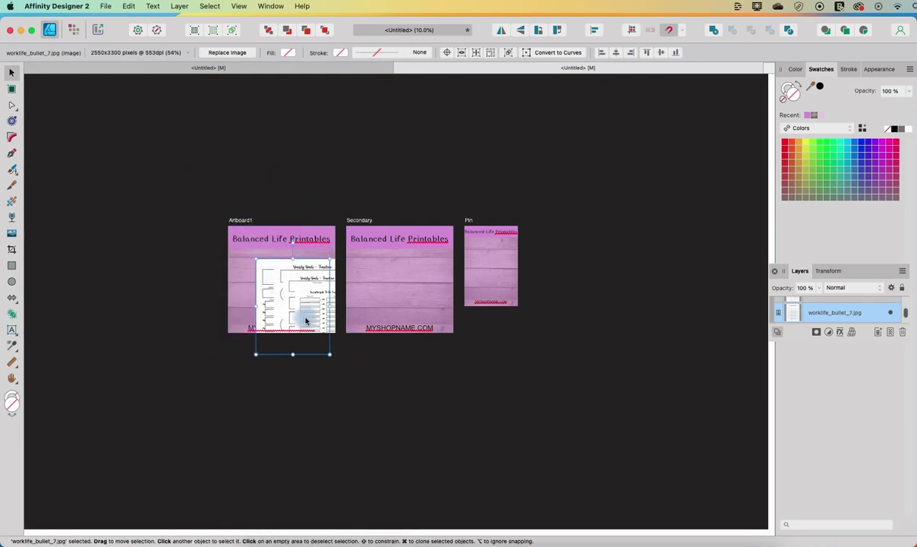
- Resize worklife_bullet_7.jpg to about 41% and place it at the wood area's left edge, just below the purple band
key(super+equal)
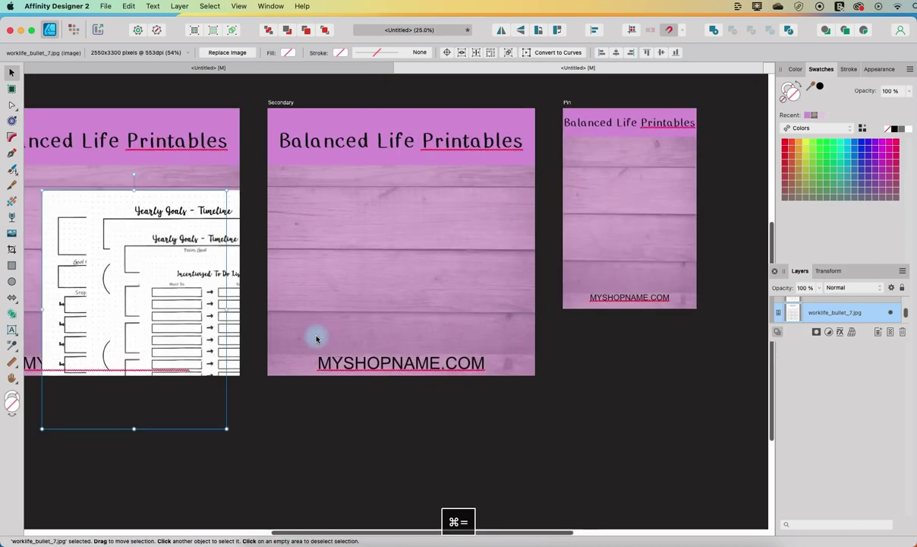
drag(302, 535, 220, 531)
drag(279, 293, 232, 275)
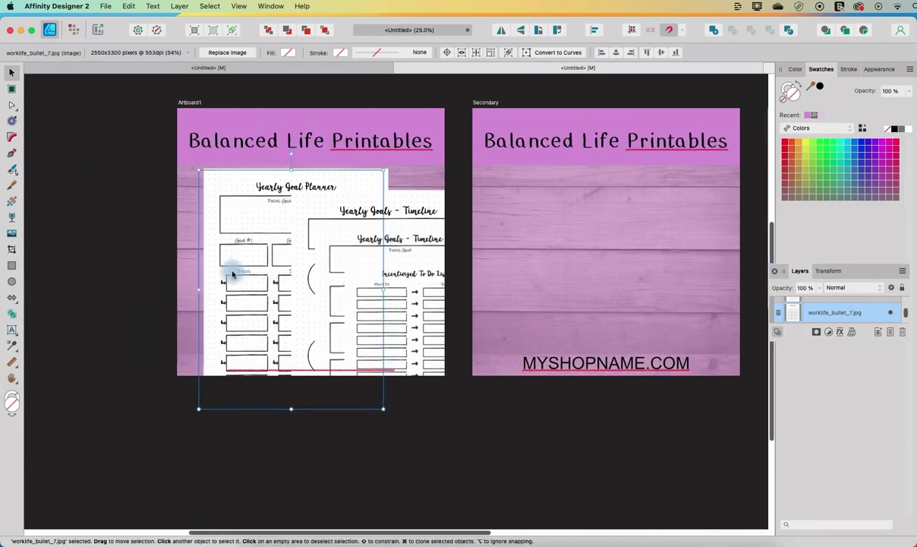
drag(199, 409, 245, 351)
drag(262, 287, 219, 297)
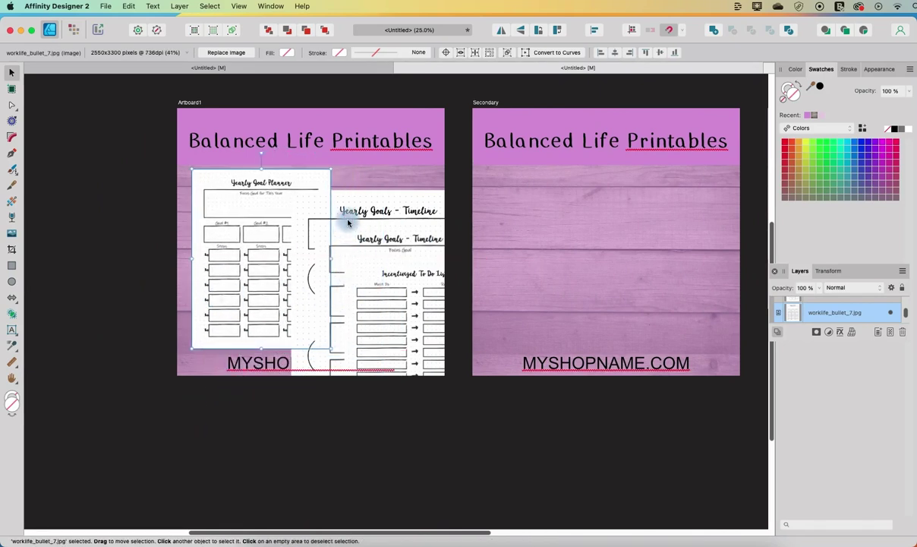
- Resize worklife_bullet_9.jpg and worklife_bullet_10.jpg to about 41% and overlap them beside worklife_bullet_7.jpg, matching its top and bottom edges
click(383, 216)
drag(424, 391, 361, 344)
drag(420, 389, 380, 360)
drag(319, 301, 298, 294)
drag(418, 353, 319, 268)
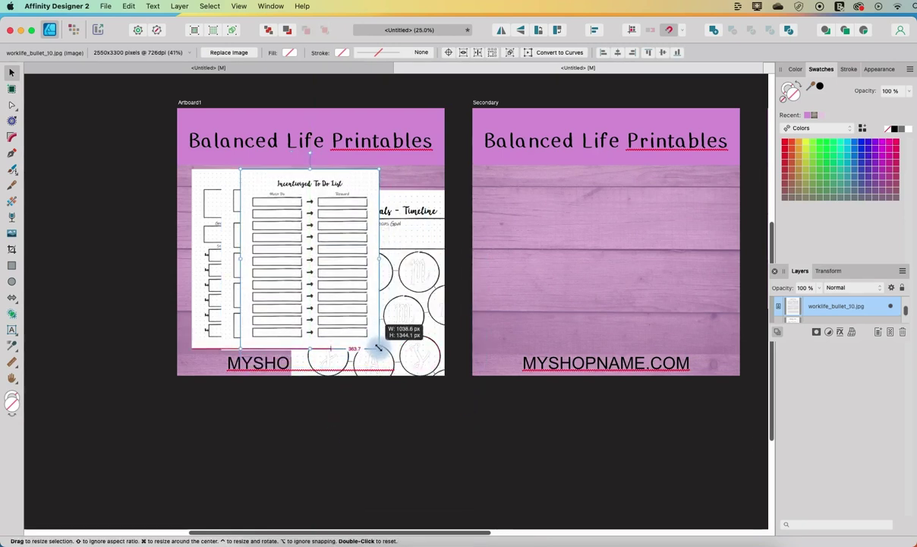
click(225, 330)
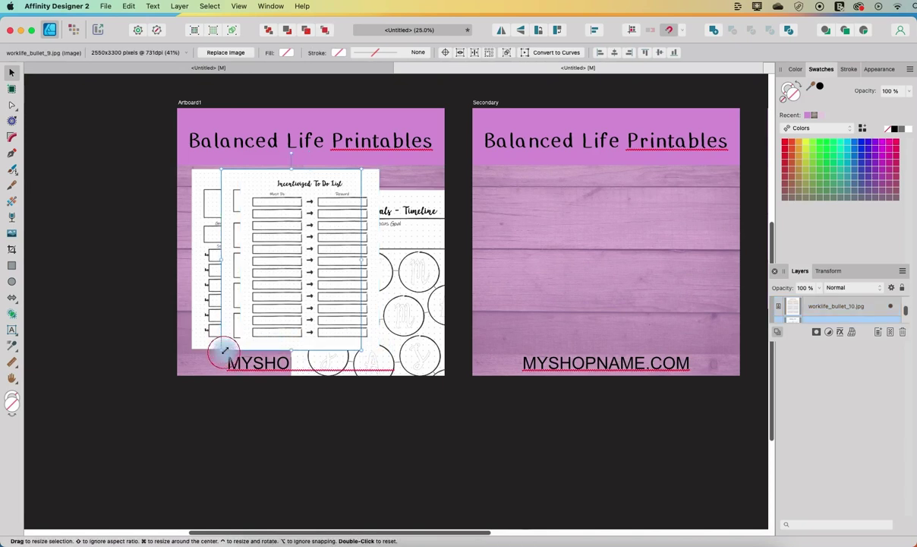
drag(225, 350, 227, 347)
- Align worklife_bullet_8.jpg with the other pages' top edge, resize it to about 41% at the row's right end and deselect it
click(409, 332)
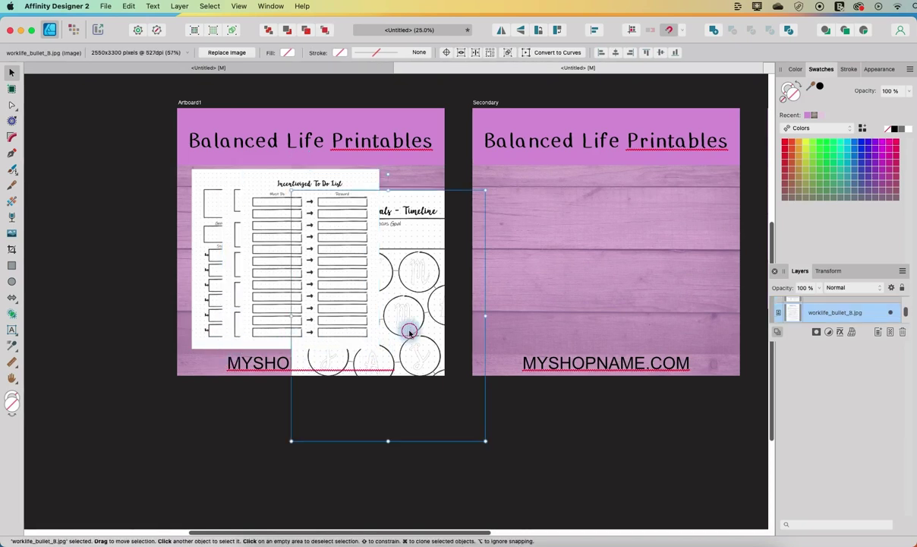
drag(415, 347, 415, 326)
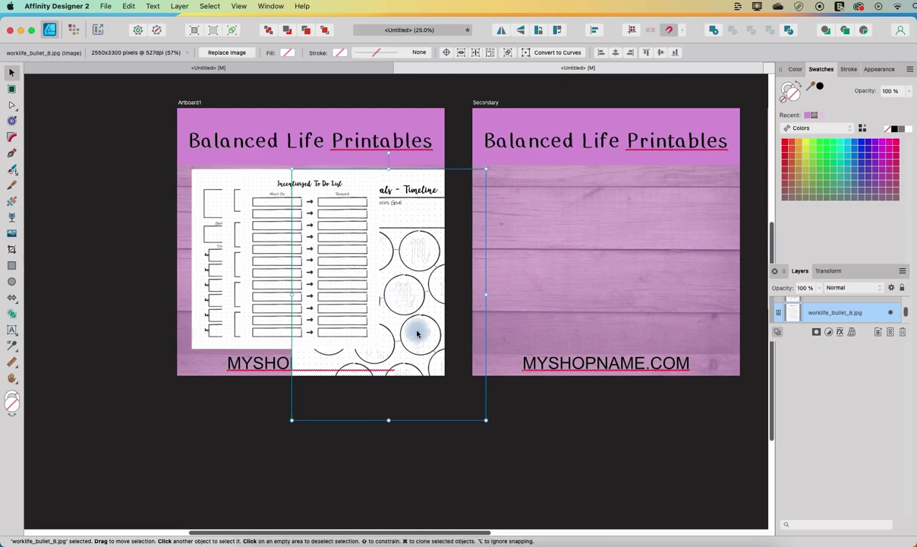
drag(484, 418, 420, 362)
click(446, 417)
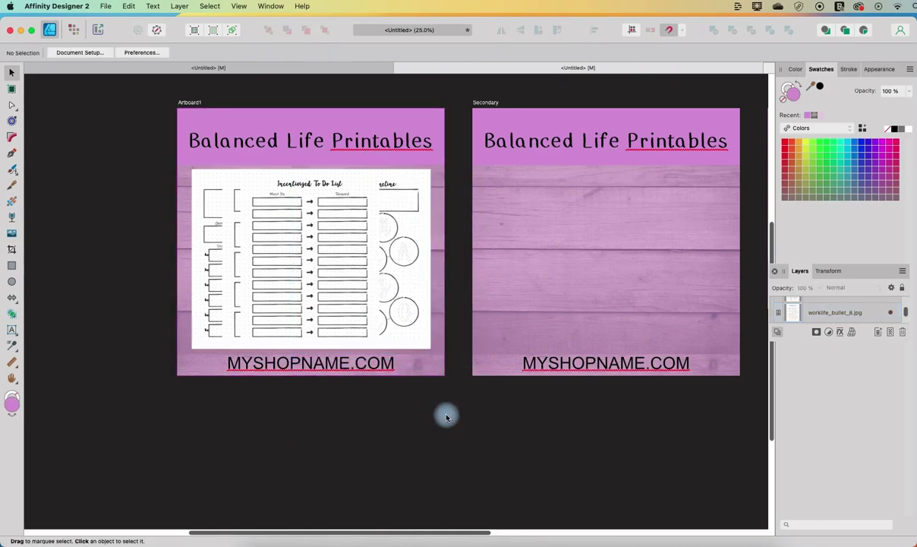
- Spread the two middle pages, moving the Incentivized To Do List page right and worklife_bullet_9.jpg slightly left
click(323, 277)
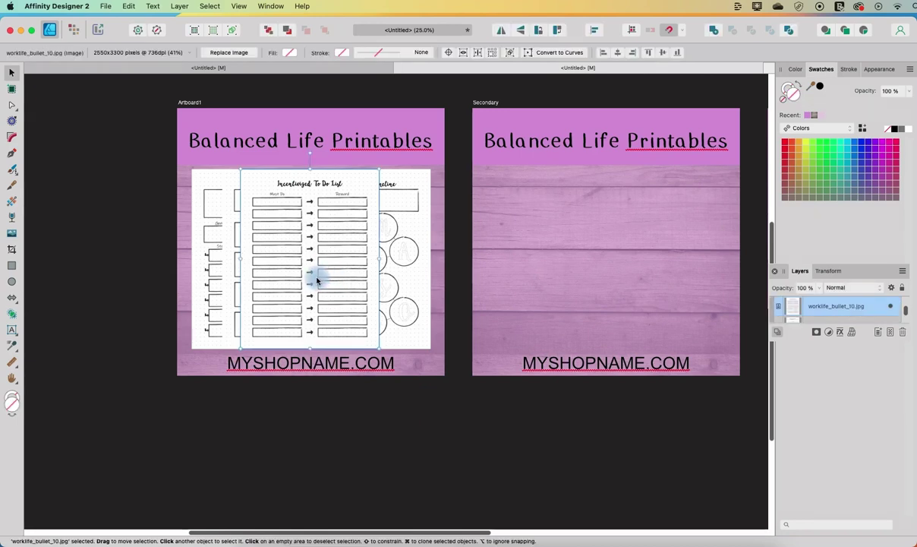
drag(319, 278, 336, 273)
click(249, 275)
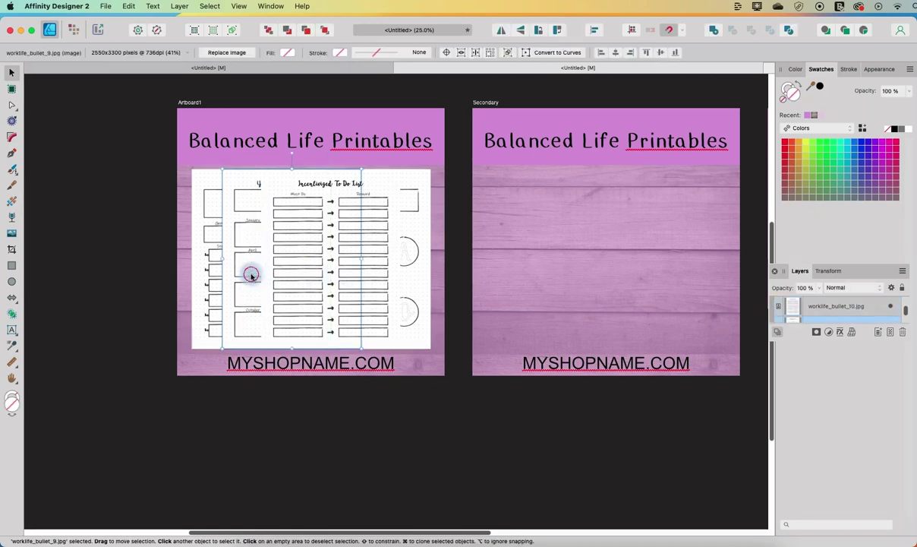
click(379, 279)
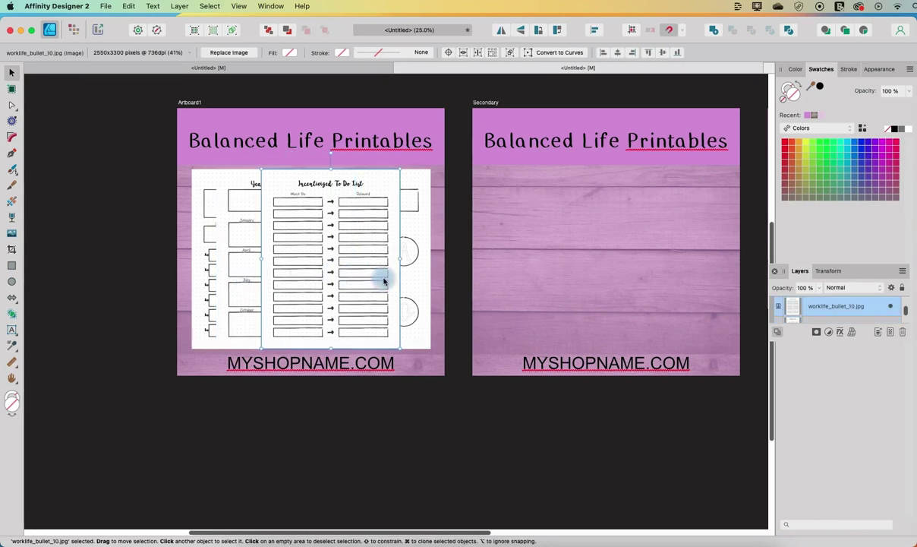
drag(380, 276, 383, 281)
click(416, 275)
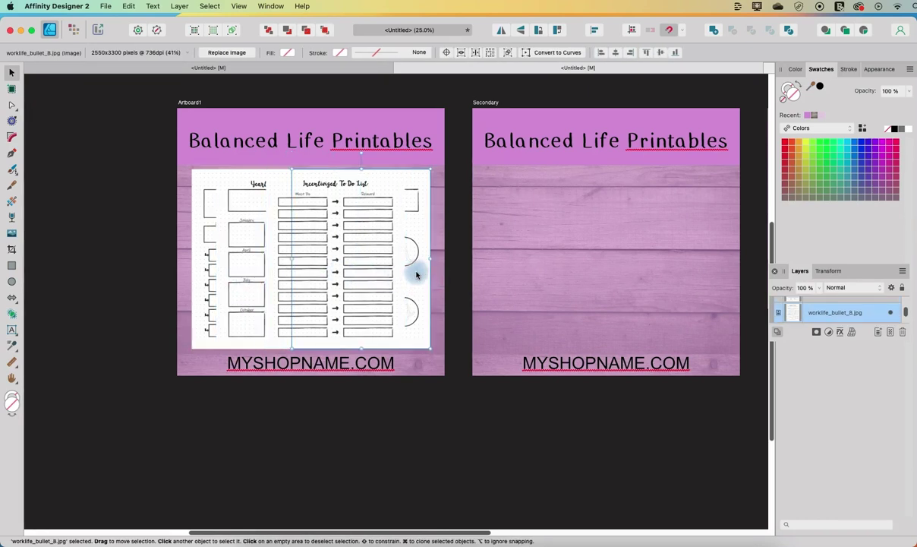
click(361, 303)
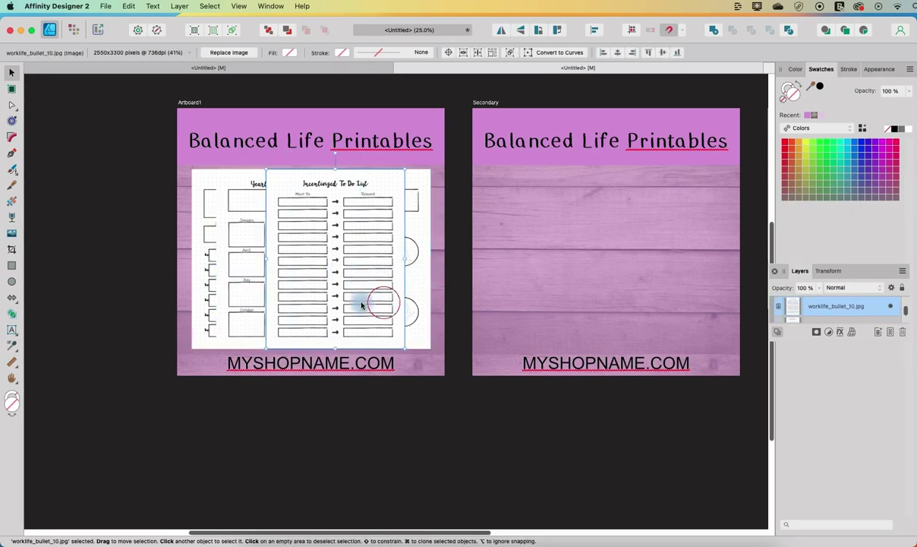
- Select all four pages, scale them down together and centre them on the first artboard's wood area
click(205, 245)
shift+click(243, 252)
shift+click(363, 255)
shift+click(413, 258)
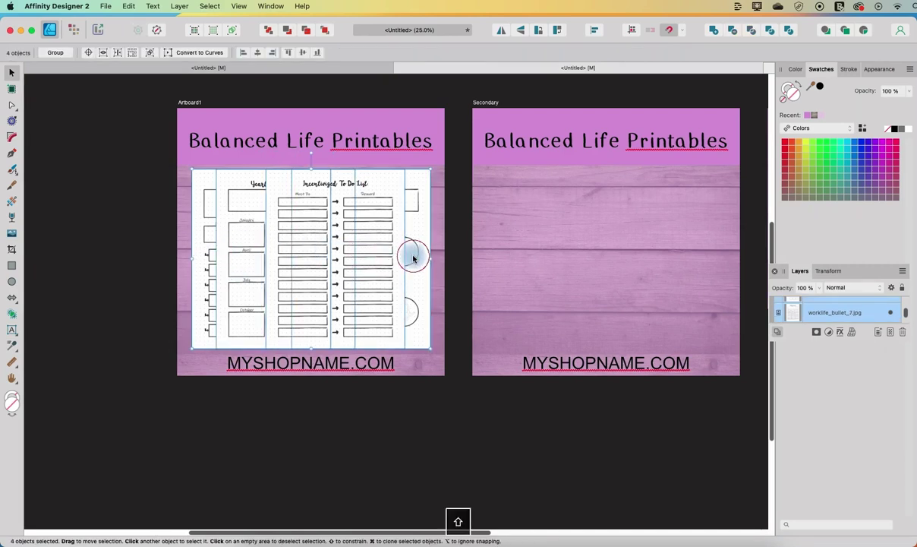
drag(431, 349, 379, 318)
drag(323, 292, 346, 305)
click(417, 282)
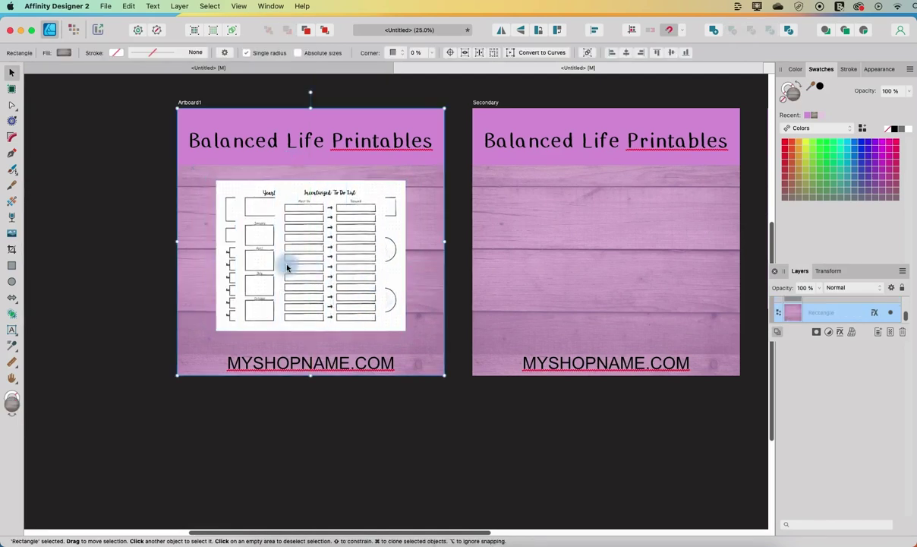
- Move worklife_bullet_7.jpg towards the artboard's left edge and worklife_bullet_8.jpg towards its right edge
click(230, 258)
drag(227, 259, 194, 260)
click(395, 262)
drag(395, 263, 424, 264)
- Space worklife_bullet_7.jpg, worklife_bullet_9.jpg and worklife_bullet_10.jpg evenly in the horizontal direction with automatic distribution
shift+click(201, 245)
shift+click(312, 247)
shift+click(412, 246)
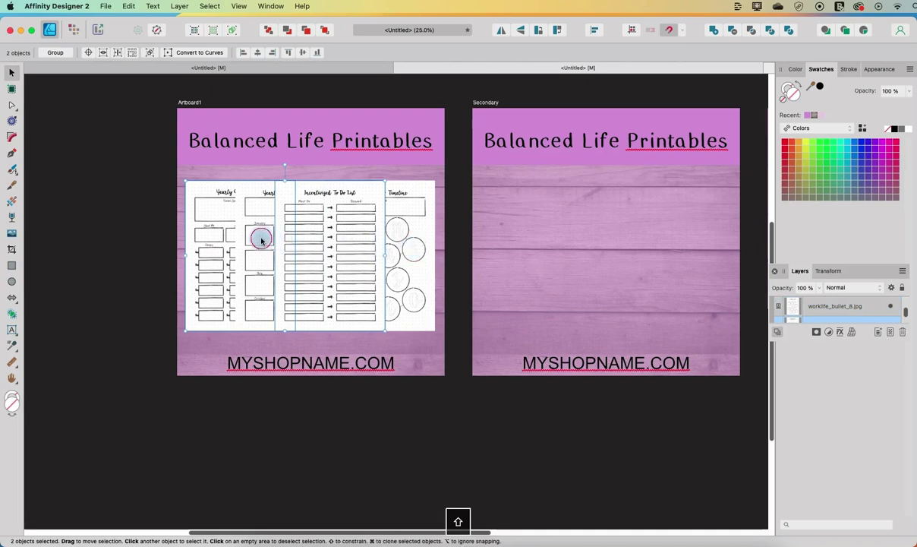
click(597, 33)
click(643, 63)
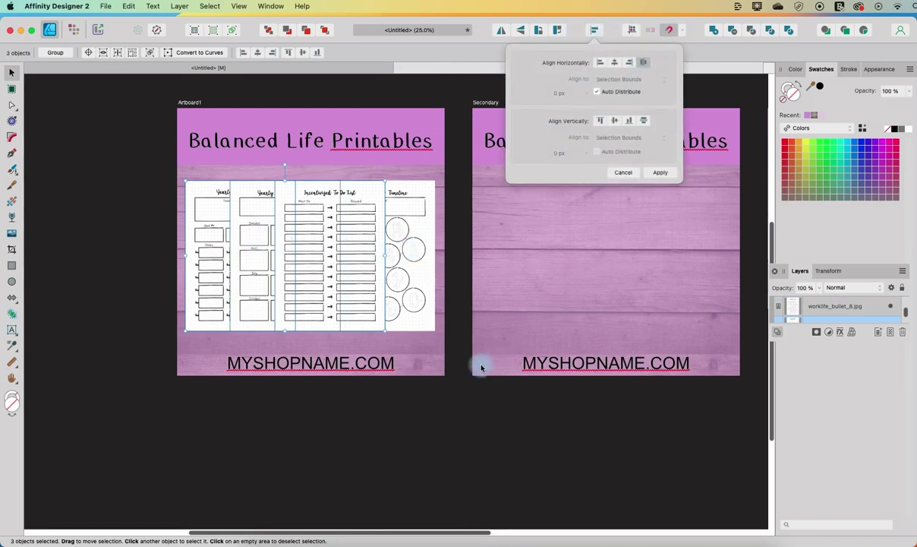
- Move the two outer pages, worklife_bullet_7.jpg and worklife_bullet_8.jpg, slightly below the middle pages
click(218, 270)
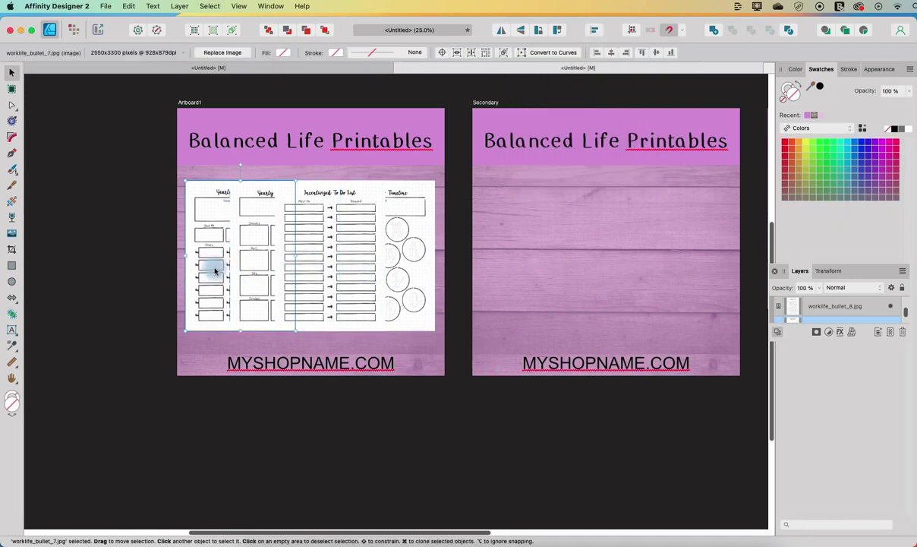
shift+click(408, 266)
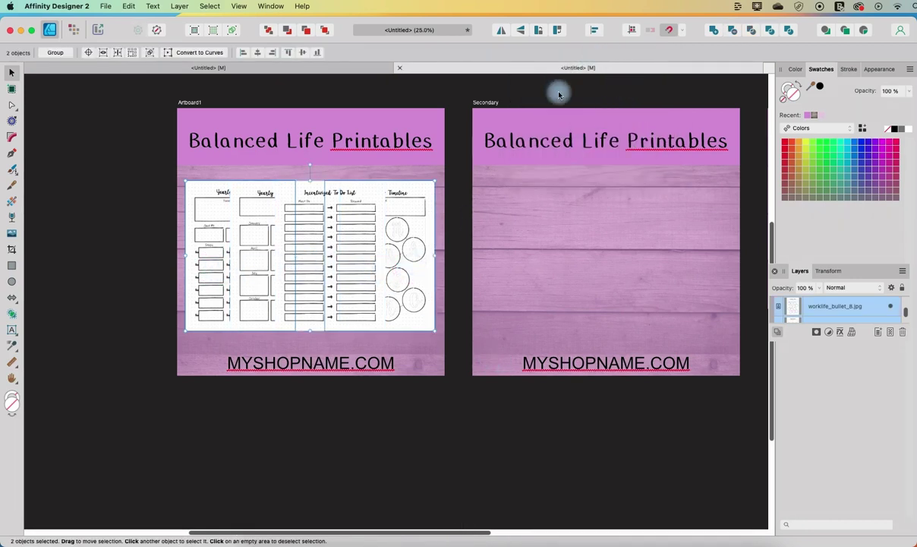
drag(419, 248, 418, 256)
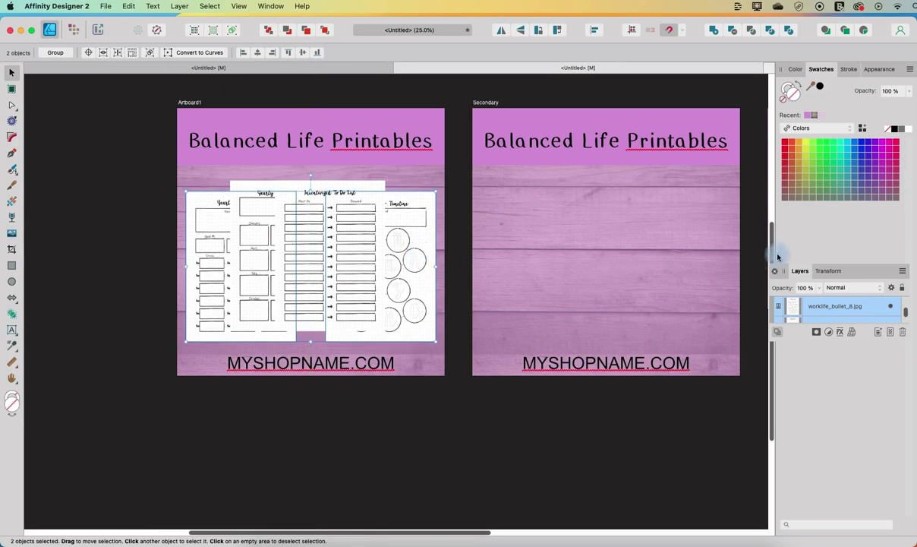
- Detach the Transform settings beside the pages and rotate worklife_bullet_8.jpg to -15°
drag(828, 271, 604, 233)
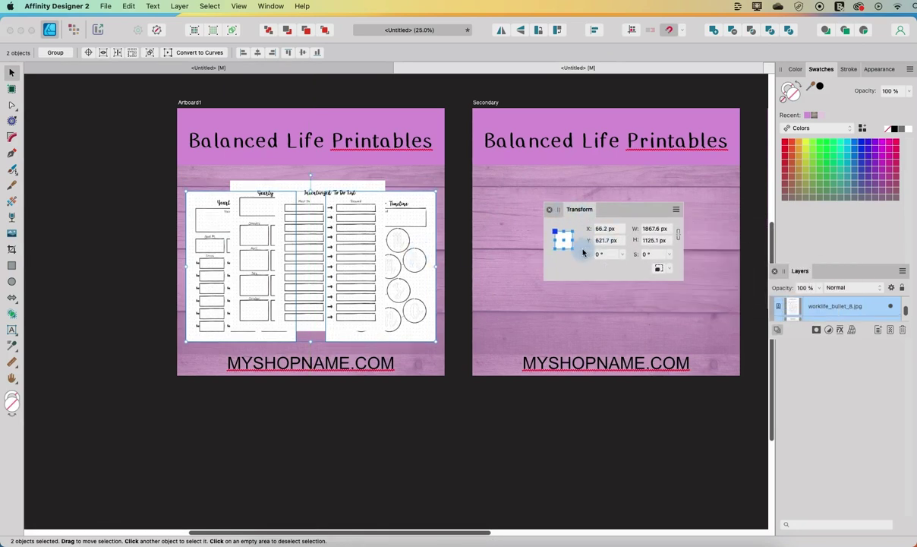
click(414, 209)
click(600, 254)
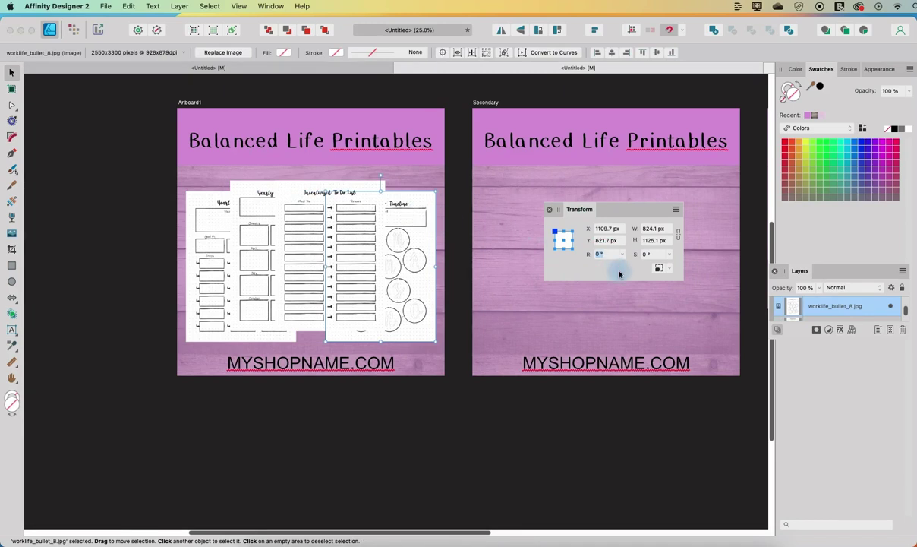
text(-15)
key(Return)
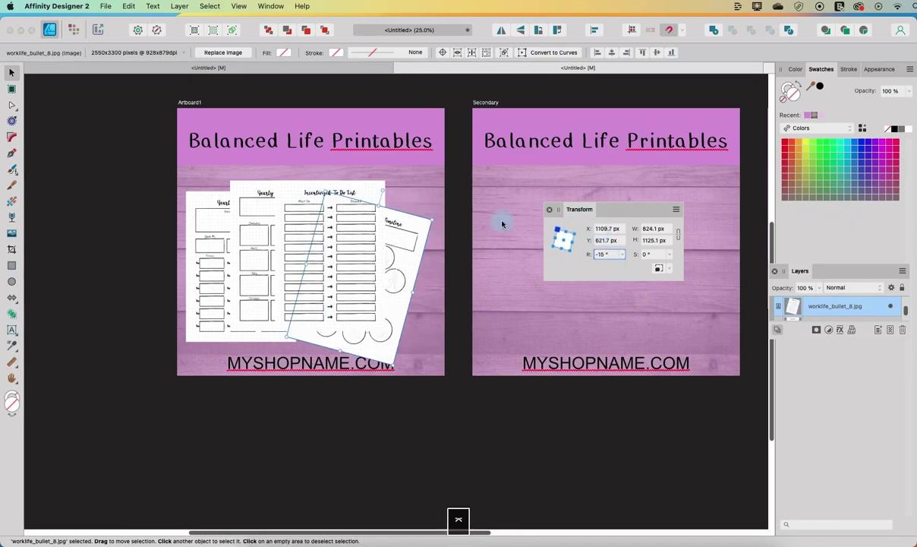
- Rotate worklife_bullet_7.jpg to 15°
click(196, 223)
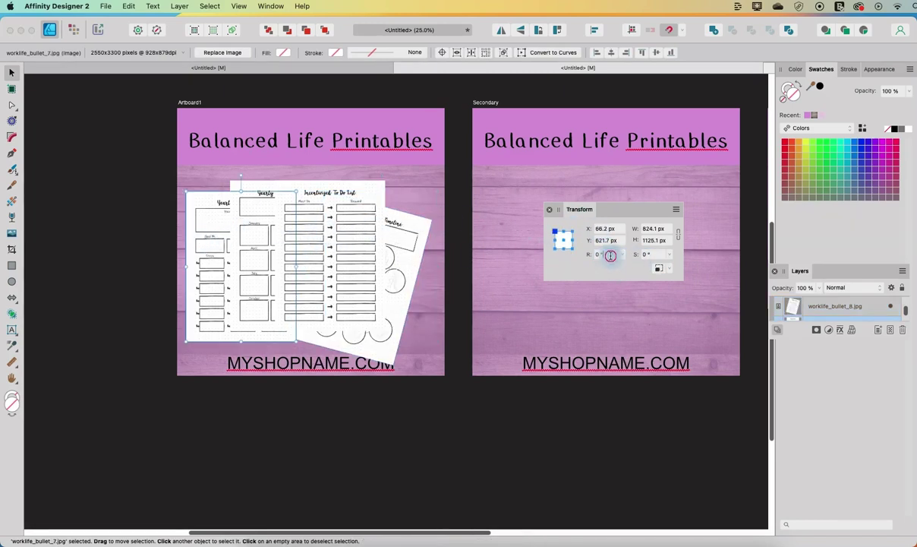
text(-)
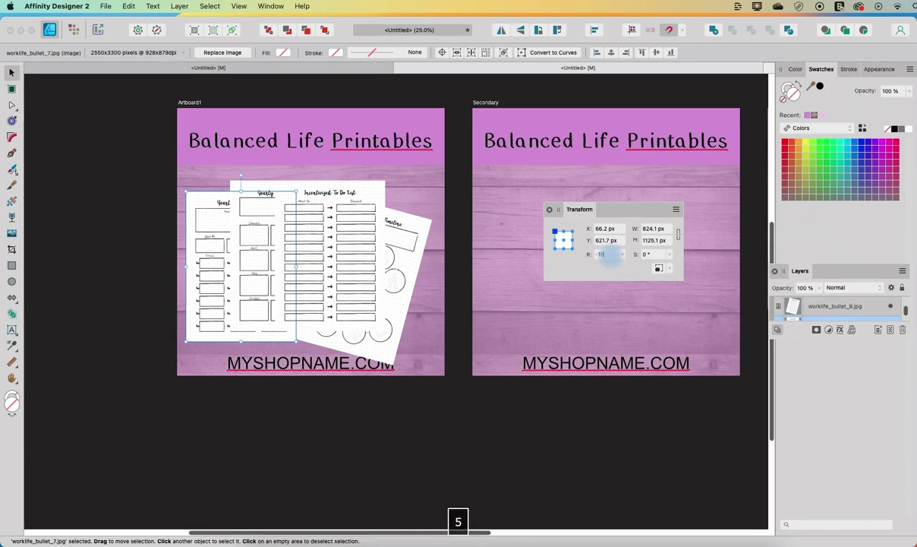
text(15)
key(Return)
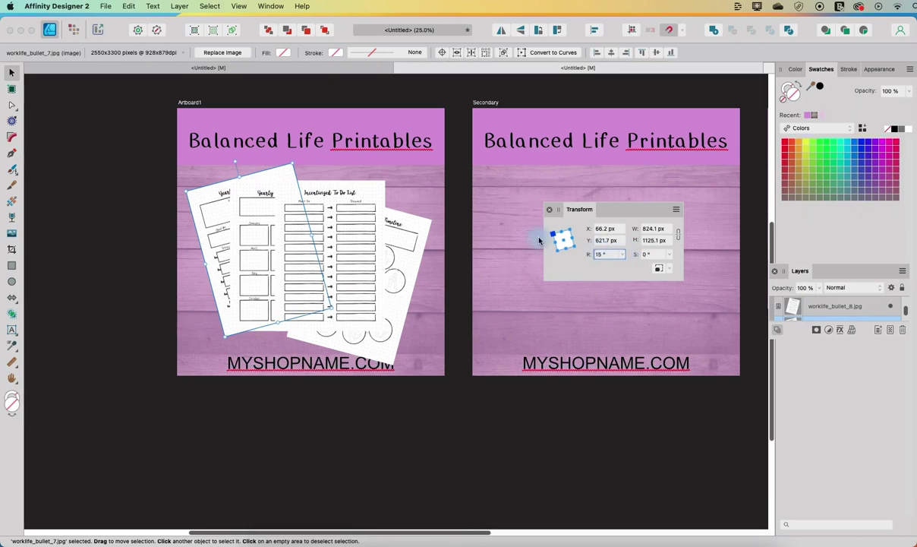
- Align worklife_bullet_7.jpg and worklife_bullet_8.jpg vertically by their bottom edges within the selection bounds
shift+click(414, 241)
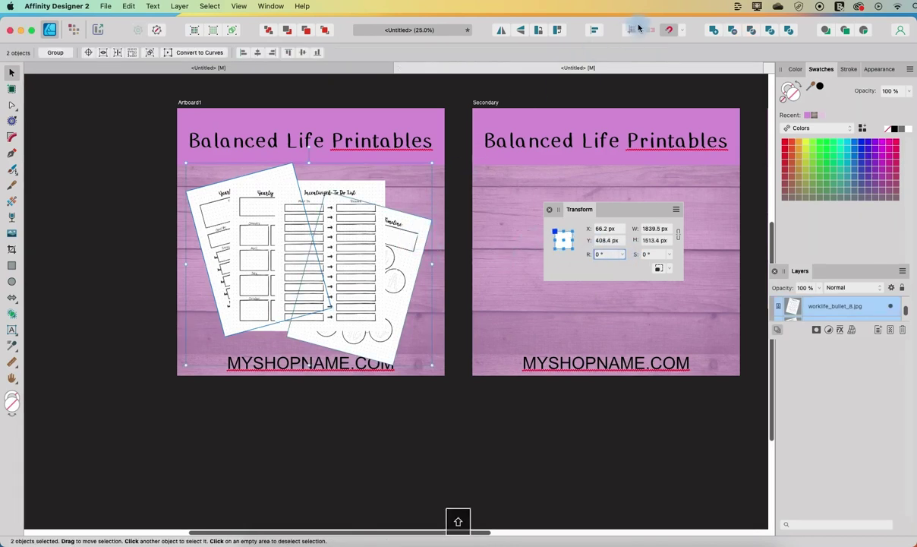
click(595, 29)
click(627, 122)
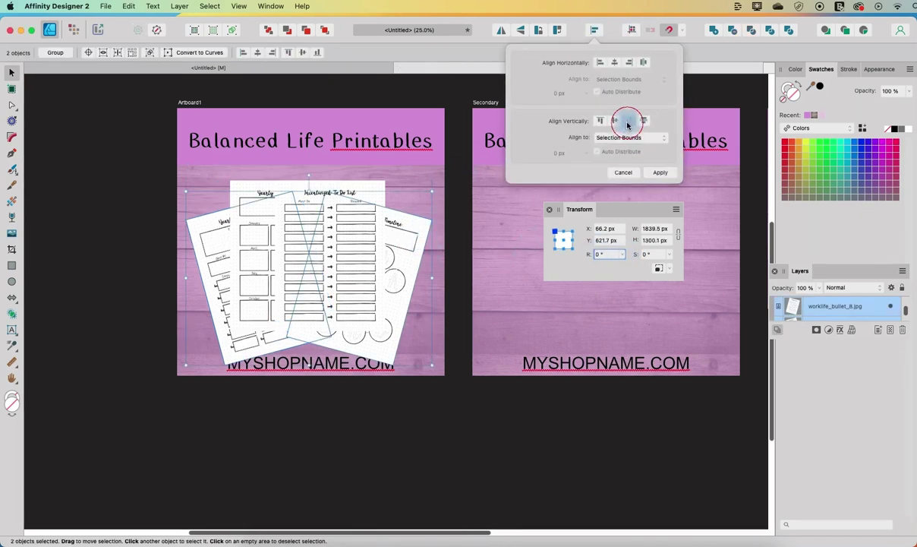
click(474, 442)
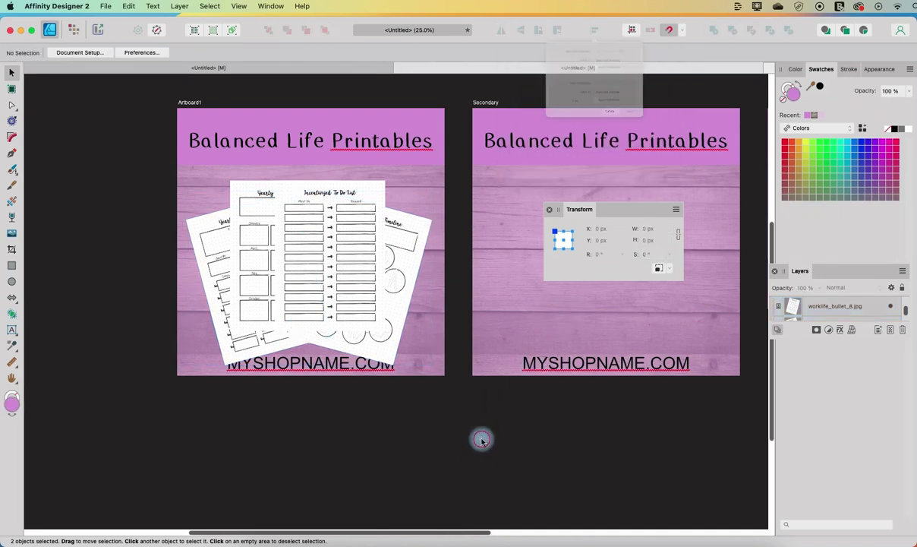
- Bring the two middle pages, worklife_bullet_9.jpg and worklife_bullet_10.jpg, to the front
click(250, 206)
shift+click(344, 226)
click(323, 28)
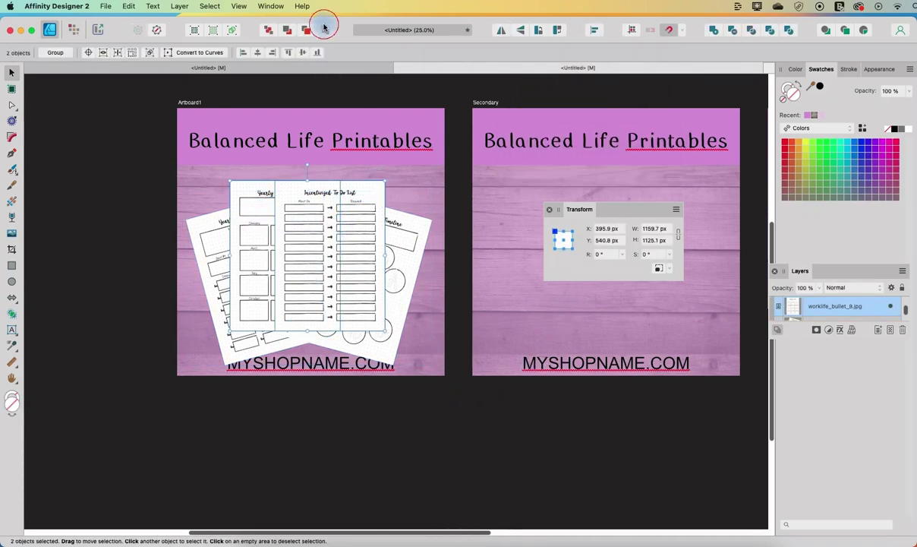
click(441, 490)
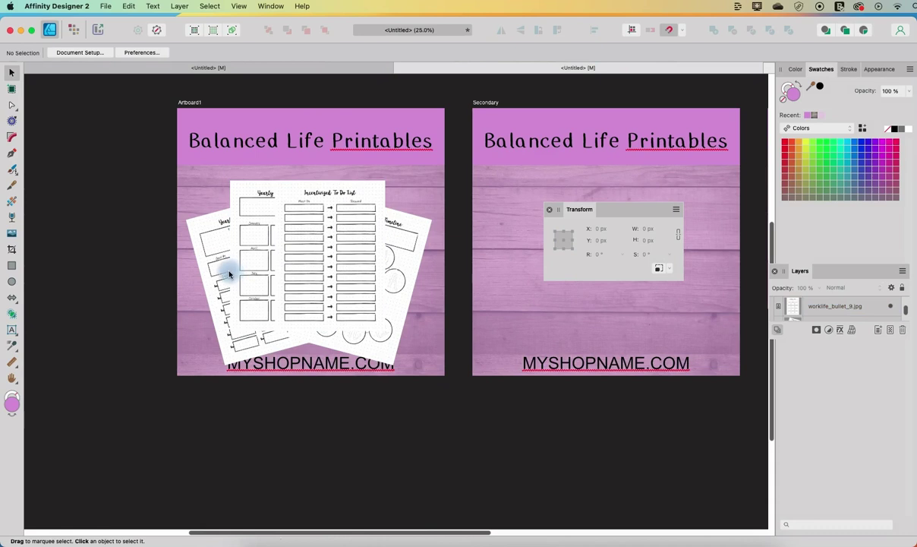
- Move all four pages on Artboard1 slightly up together so they clear the shop name
click(207, 253)
shift+click(247, 188)
shift+click(363, 196)
shift+click(406, 253)
drag(407, 252, 378, 260)
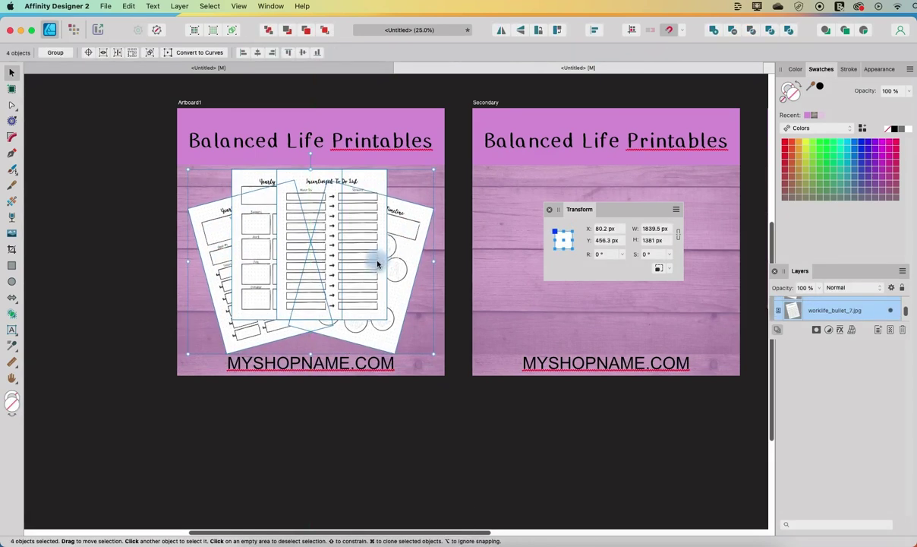
- Rotate worklife_bullet_10.jpg slightly clockwise and worklife_bullet_9.jpg slightly counterclockwise to fan out the middle pages
click(378, 264)
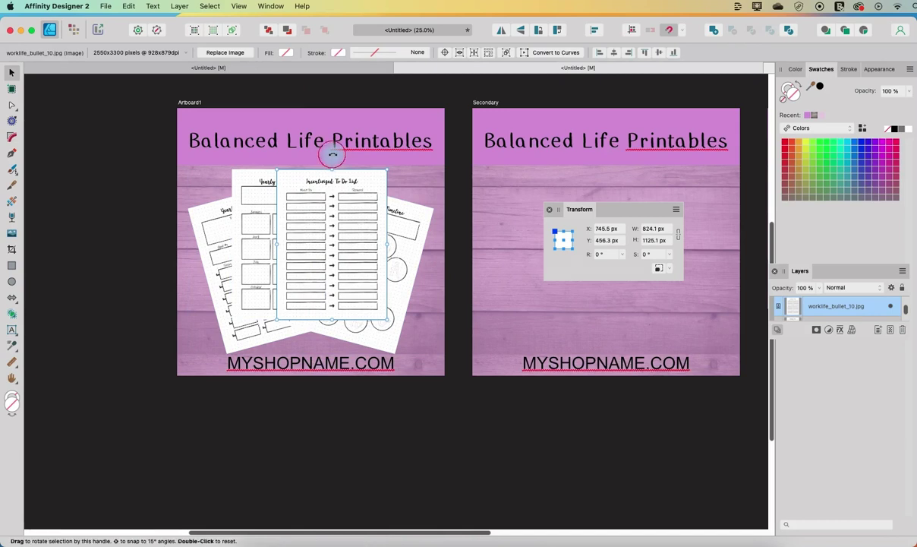
click(266, 180)
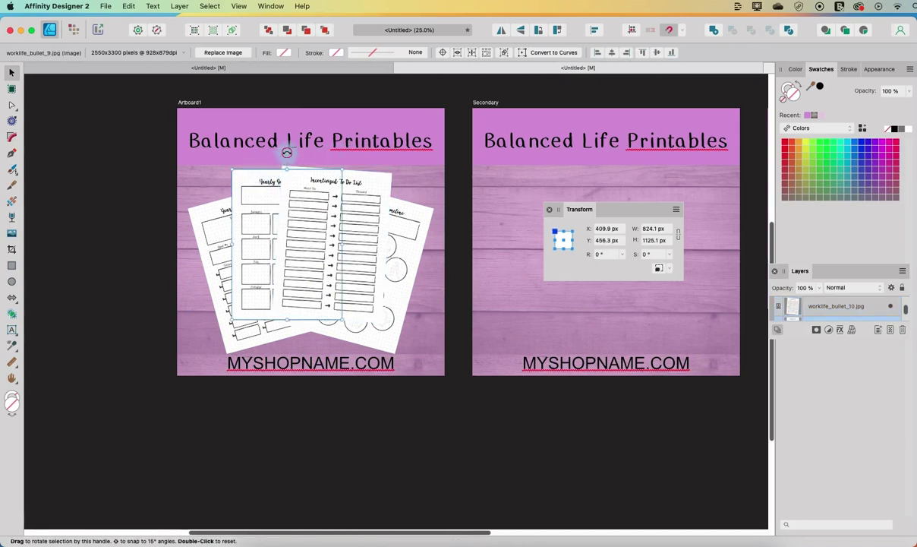
drag(286, 153, 273, 148)
click(377, 397)
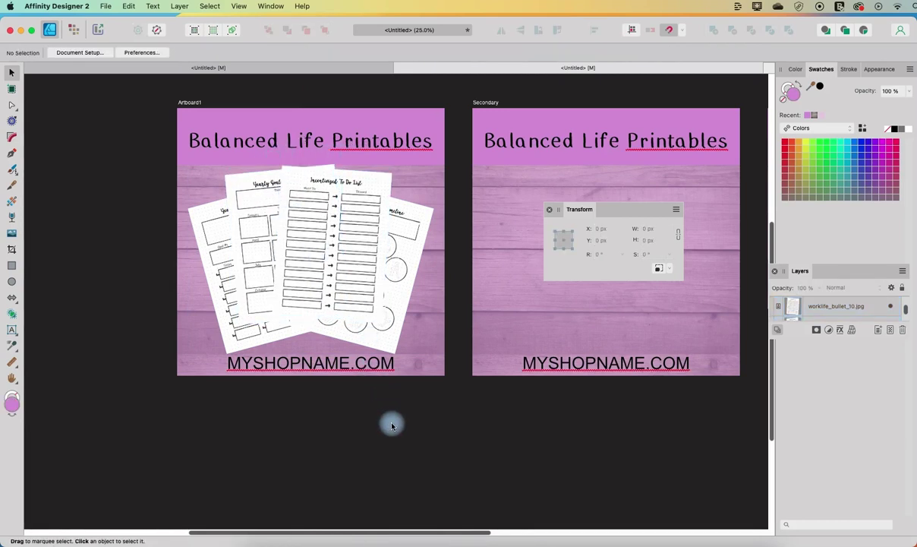
- Spread the two outer pages outward to the artboard's side edges and dock the Transform settings below the layers
click(215, 293)
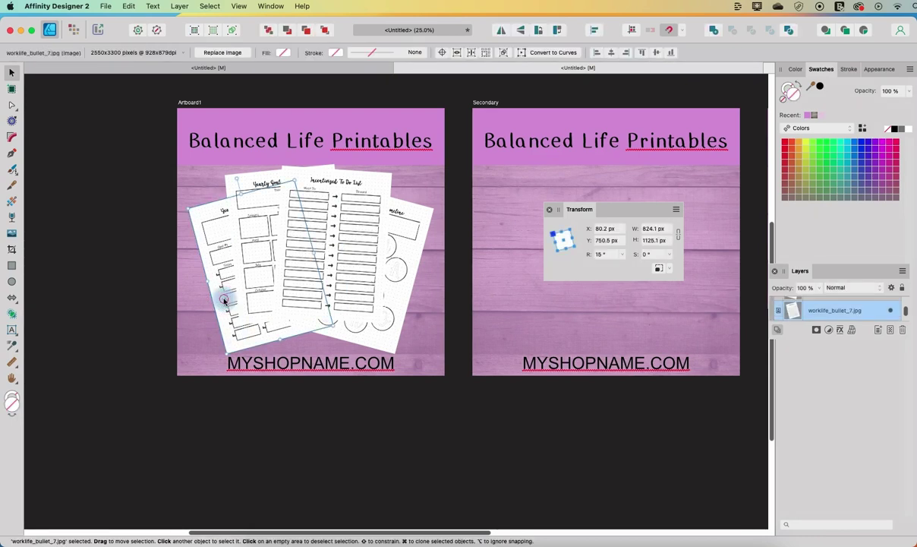
drag(401, 295, 420, 297)
click(423, 479)
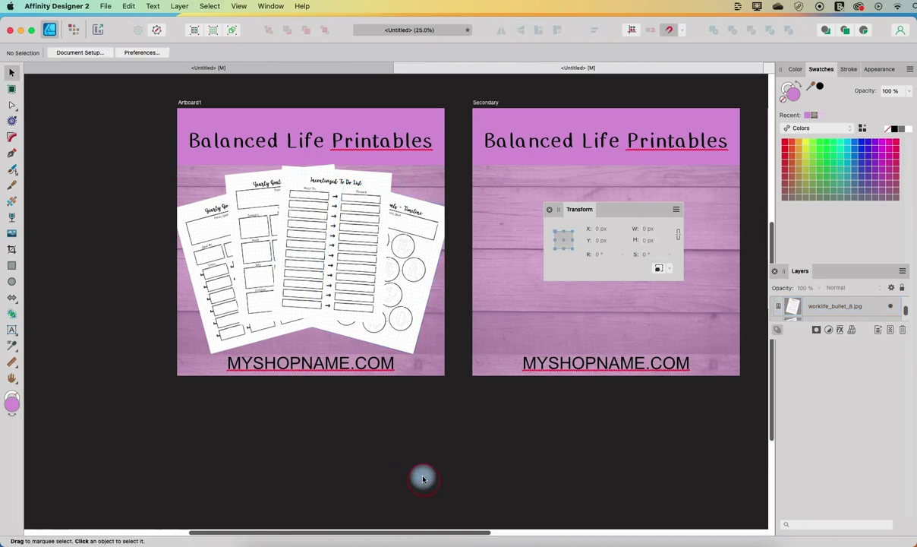
drag(646, 208, 854, 374)
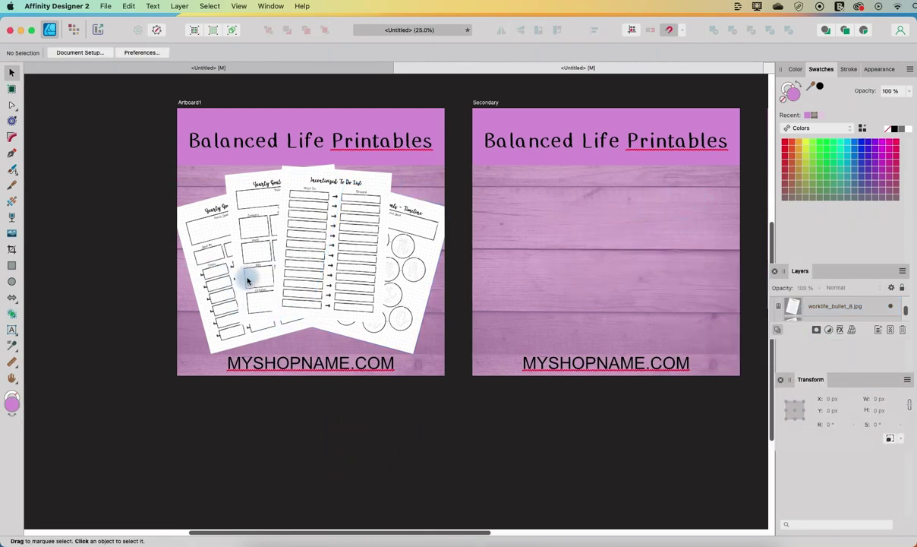
- Copy the four fanned-out pages from Artboard1 and paste them onto the Secondary artboard
click(204, 258)
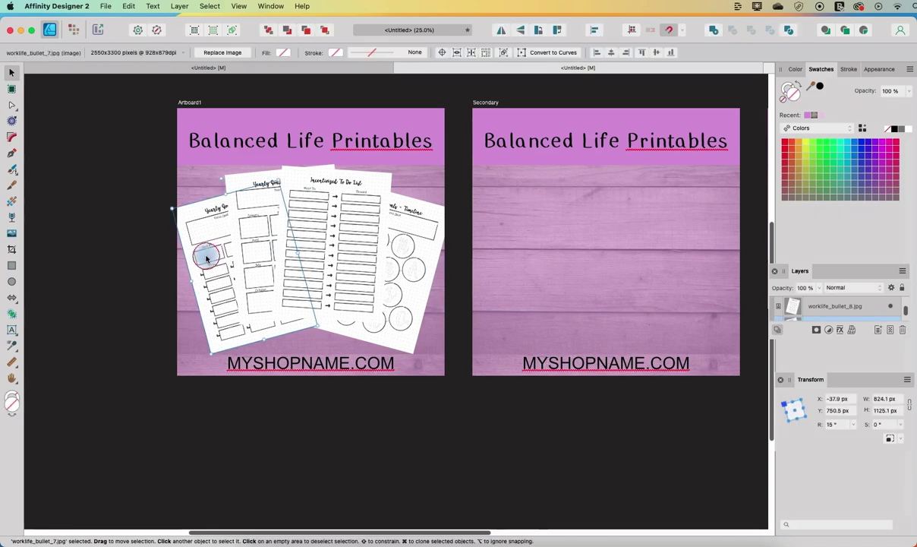
shift+click(249, 176)
shift+click(361, 206)
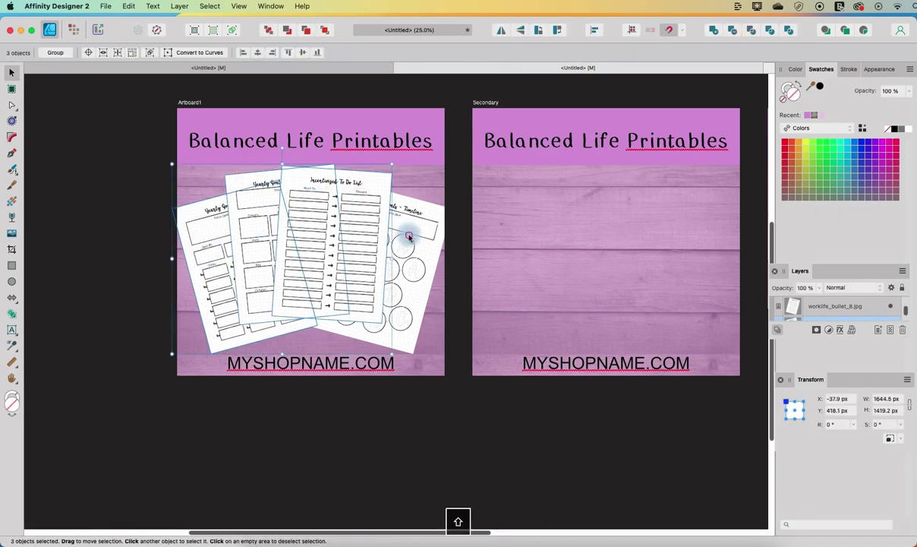
shift+click(399, 315)
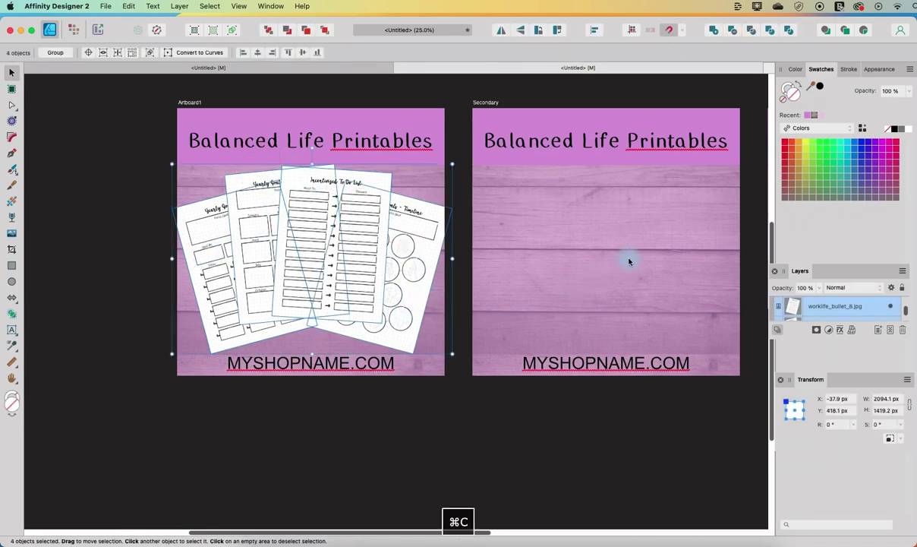
click(598, 271)
key(super+v)
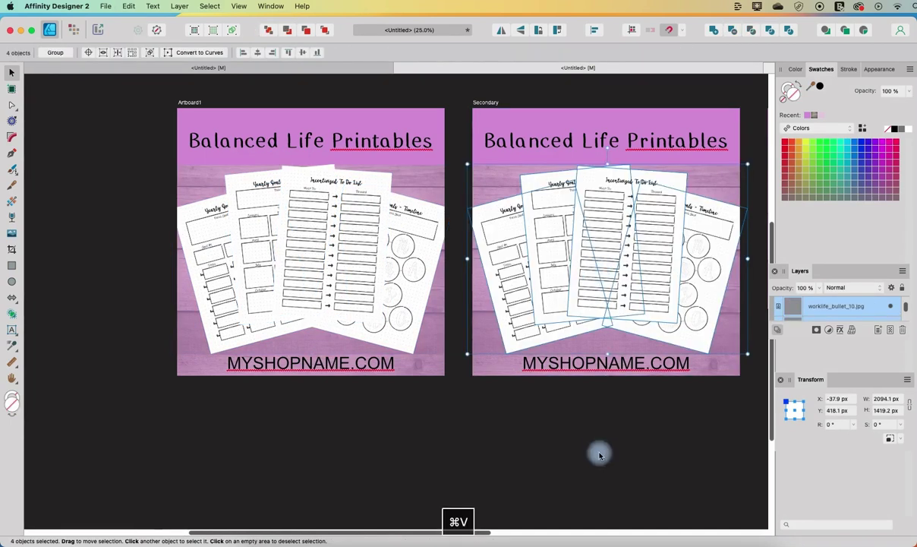
- Shift worklife_bullet_9.jpg slightly up and to the left on the Secondary artboard
drag(410, 532, 491, 530)
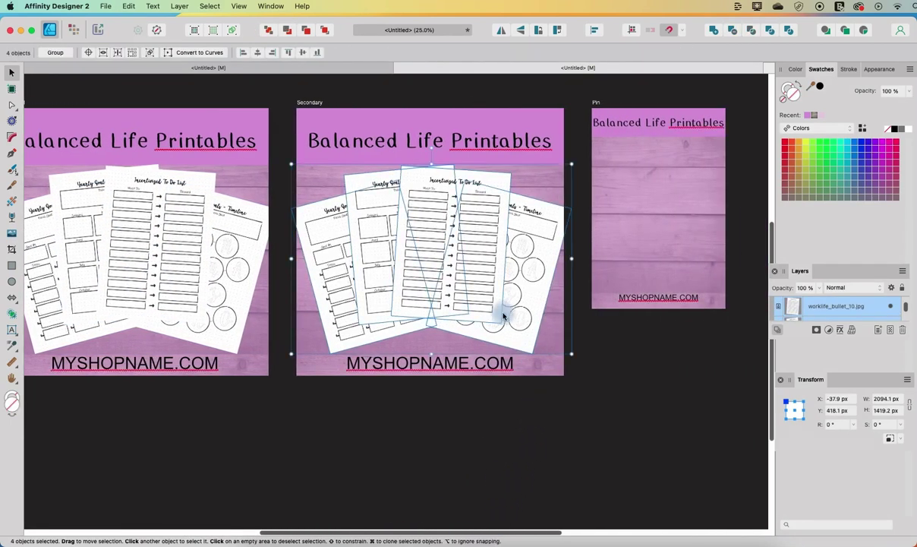
click(399, 273)
click(353, 272)
click(449, 240)
drag(366, 221, 356, 210)
- Move the title and its purple rectangle together down to the middle of the Secondary artboard
click(345, 129)
shift+click(348, 148)
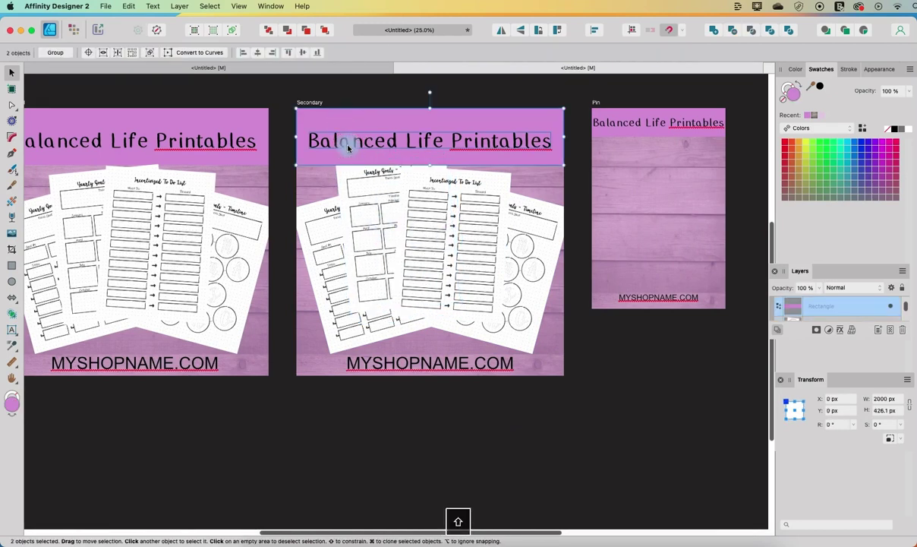
drag(385, 122, 385, 222)
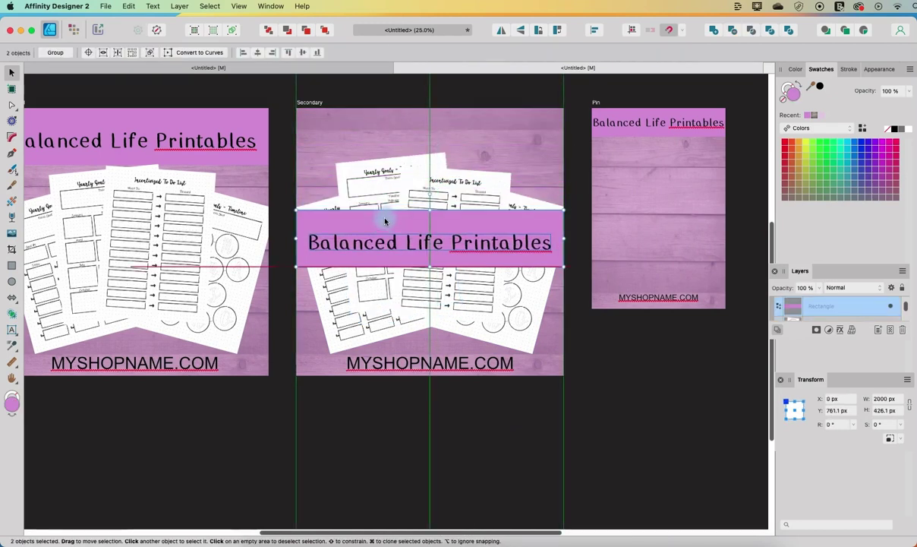
- Straighten worklife_bullet_9.jpg and place it in the upper-left corner of the Secondary artboard
click(374, 180)
double_click(378, 120)
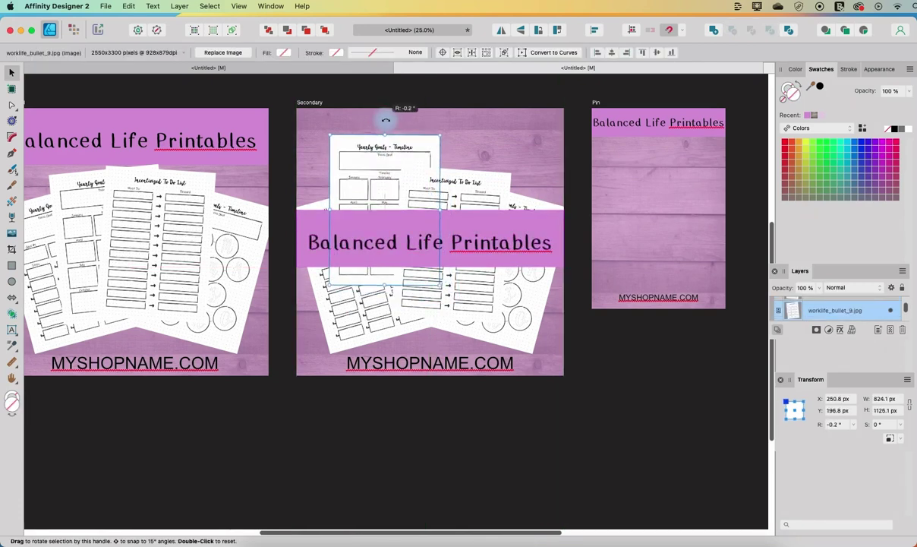
drag(358, 172, 328, 153)
- Straighten worklife_bullet_10.jpg and place it at the upper right of the Secondary artboard, aligned with its top edge
drag(448, 192, 434, 181)
double_click(442, 143)
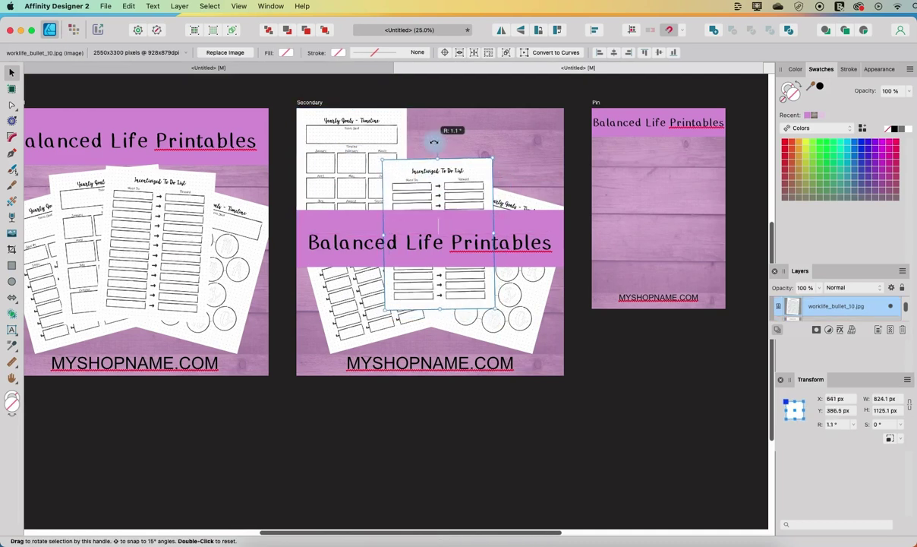
drag(438, 144, 436, 143)
drag(421, 198, 473, 149)
click(360, 153)
- Straighten worklife_bullet_7.jpg and place it in the lower-left part of the Secondary artboard
click(393, 302)
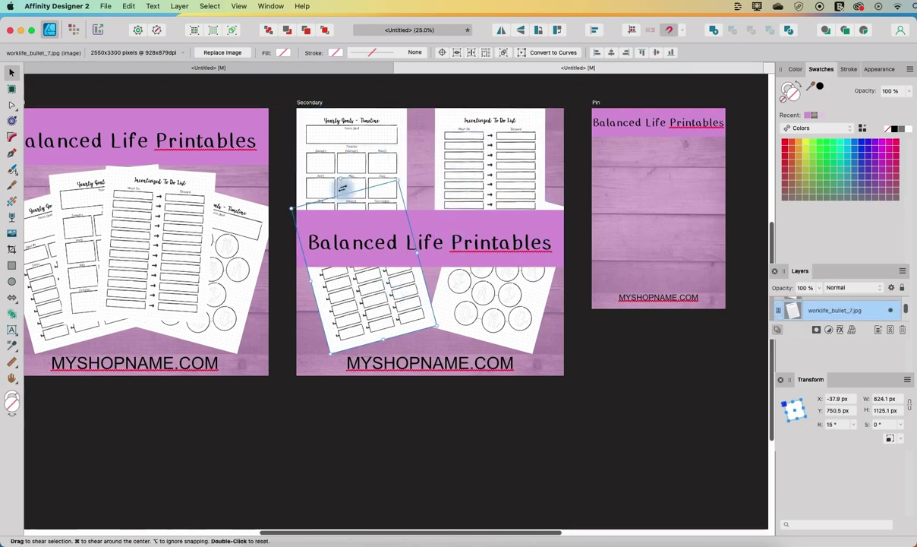
drag(341, 179, 365, 177)
drag(359, 295, 346, 352)
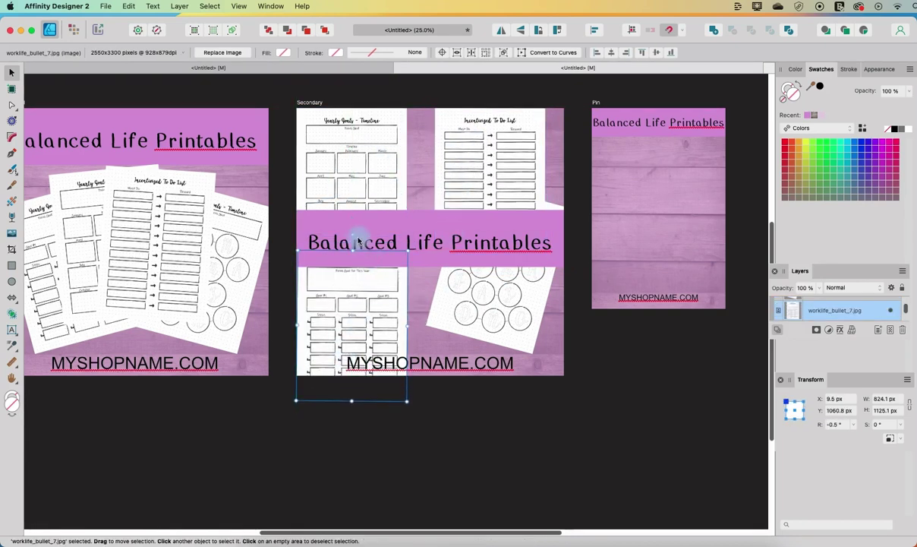
drag(354, 236, 352, 235)
- Straighten worklife_bullet_8.jpg and place it in the lower-right part of the Secondary artboard
click(518, 266)
drag(522, 178, 496, 180)
drag(502, 234, 511, 351)
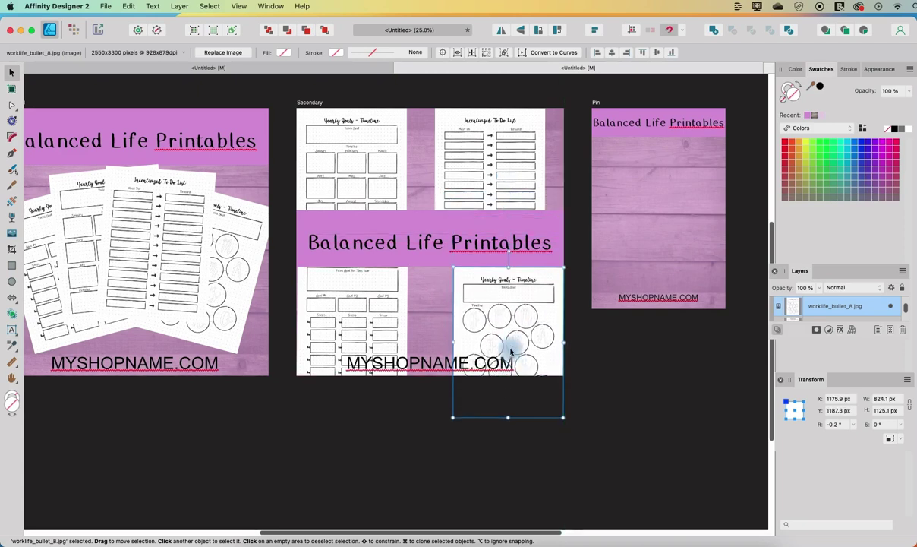
- Enlarge the two lower pages to nearly half the Secondary artboard's width and position their headings just below the banner
drag(454, 268, 429, 261)
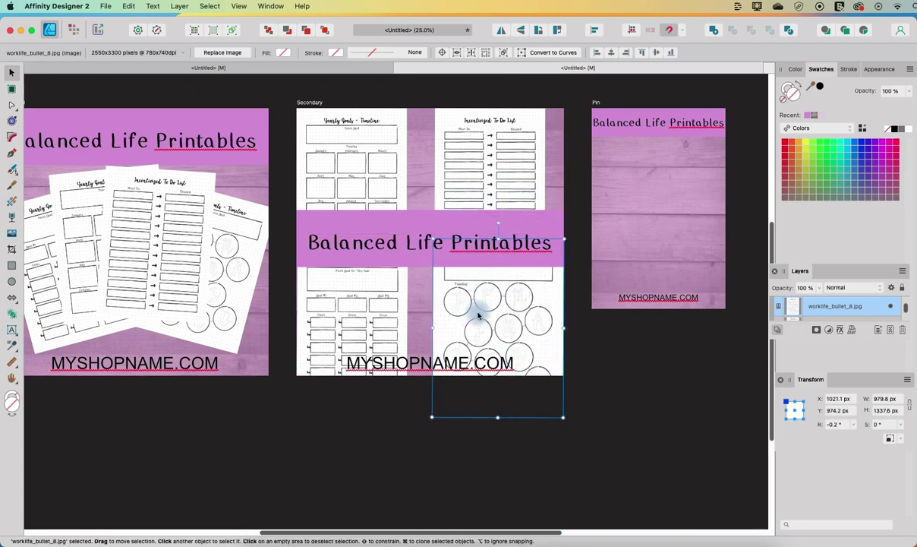
drag(477, 341, 475, 334)
click(369, 317)
click(481, 309)
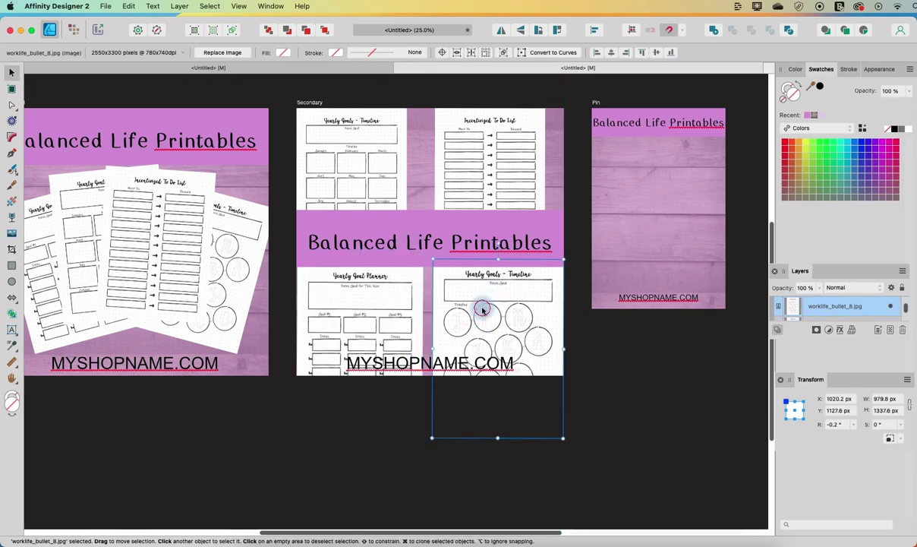
click(477, 302)
drag(476, 301, 474, 300)
- Enlarge the two upper pages to nearly half the Secondary artboard's width and move them up past its top edge
drag(546, 259, 568, 282)
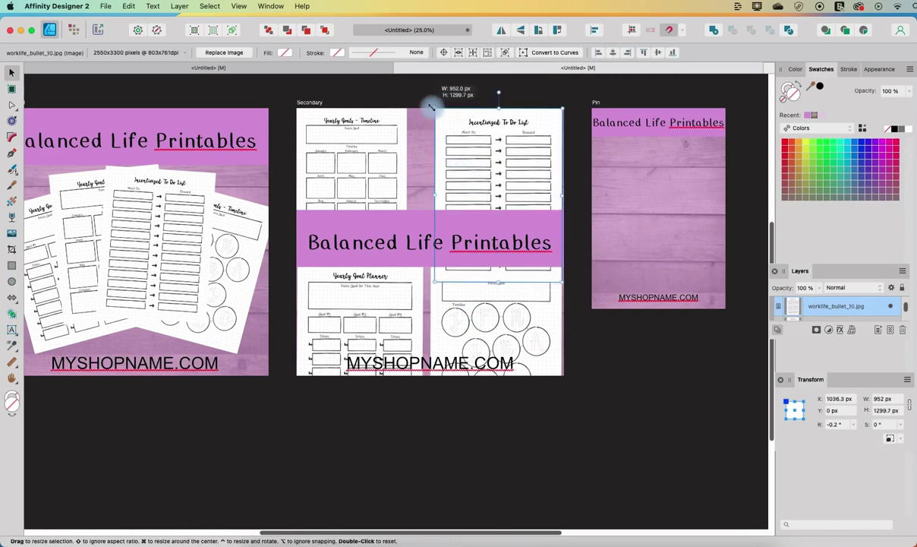
drag(431, 108, 430, 103)
click(362, 150)
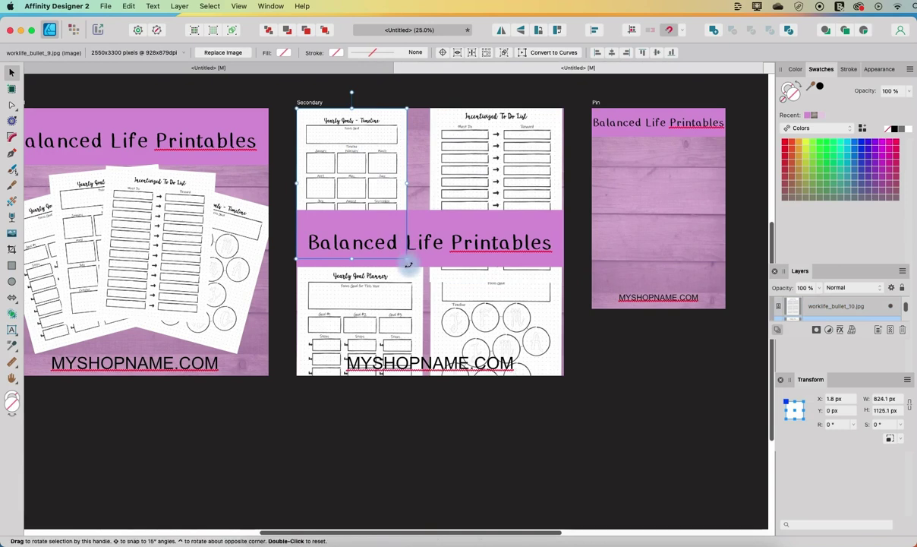
drag(407, 260, 426, 282)
click(435, 275)
drag(395, 174, 396, 144)
drag(479, 156, 484, 144)
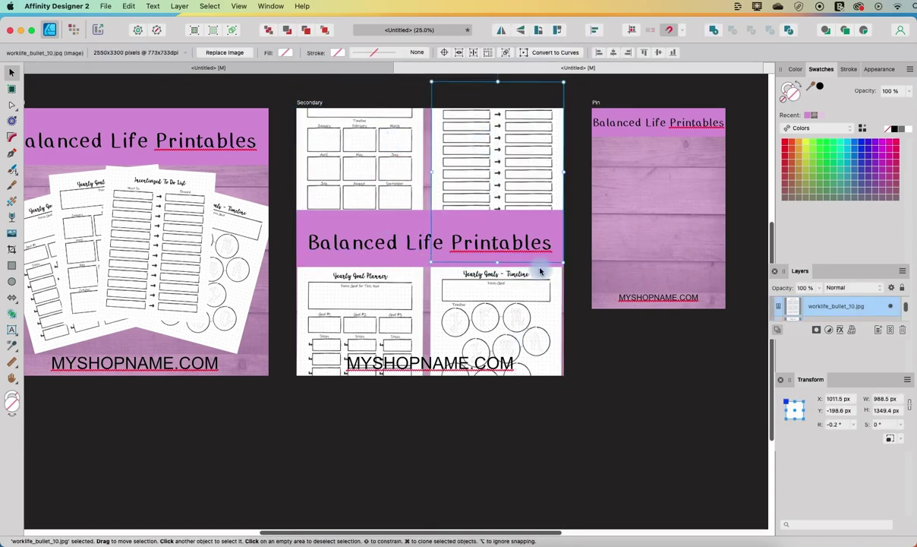
click(659, 399)
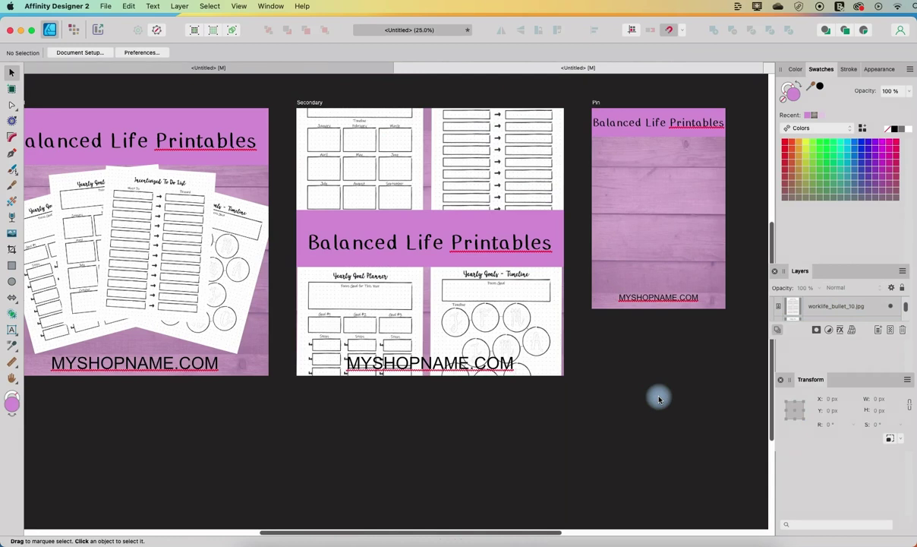
- Copy the four fanned page previews from the first artboard and paste them into the Pin artboard
click(57, 292)
shift+click(78, 168)
shift+click(180, 199)
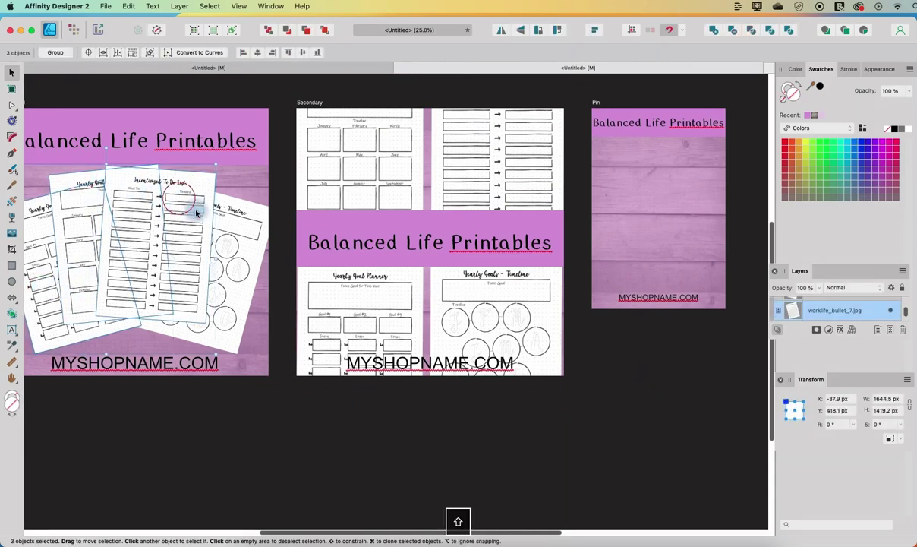
shift+click(222, 236)
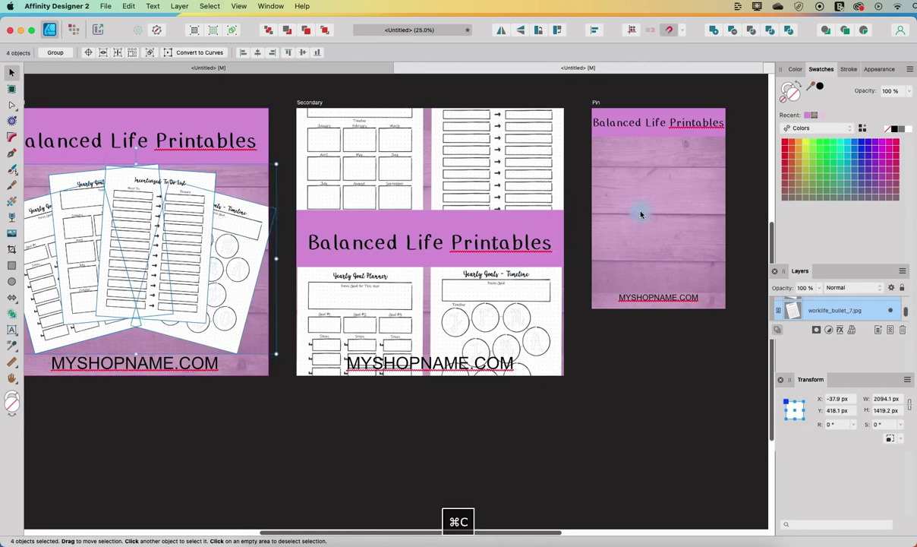
click(658, 202)
key(super+v)
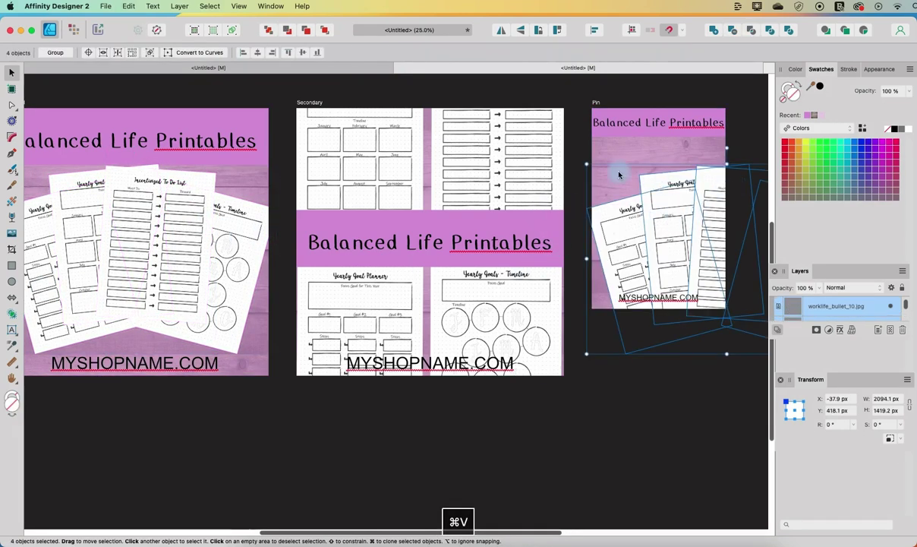
- Shrink the pasted page fan to about the Pin artboard's width and center it between the title and shop name
drag(587, 164, 681, 233)
drag(743, 289, 637, 216)
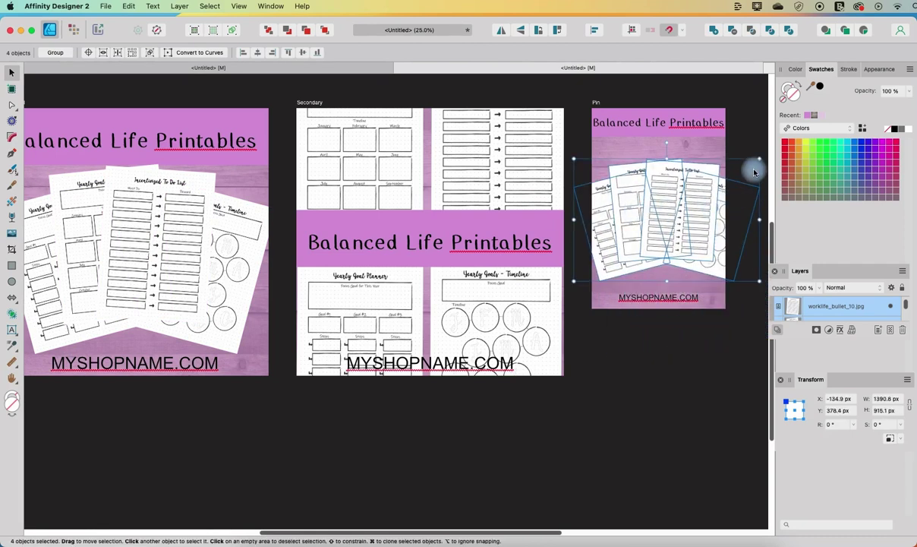
drag(758, 160, 727, 174)
drag(688, 213, 689, 213)
click(702, 366)
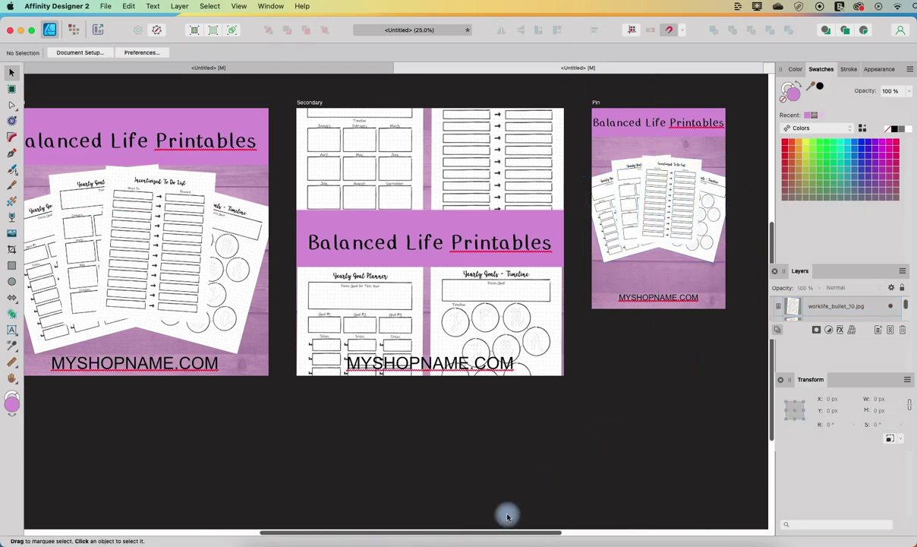
- Delete the MYSHOPNAME.COM text overlapping the lower pages on the Secondary artboard
mouse_move(500, 534)
mouse_down()
mouse_move(477, 530)
mouse_move(489, 531)
mouse_up()
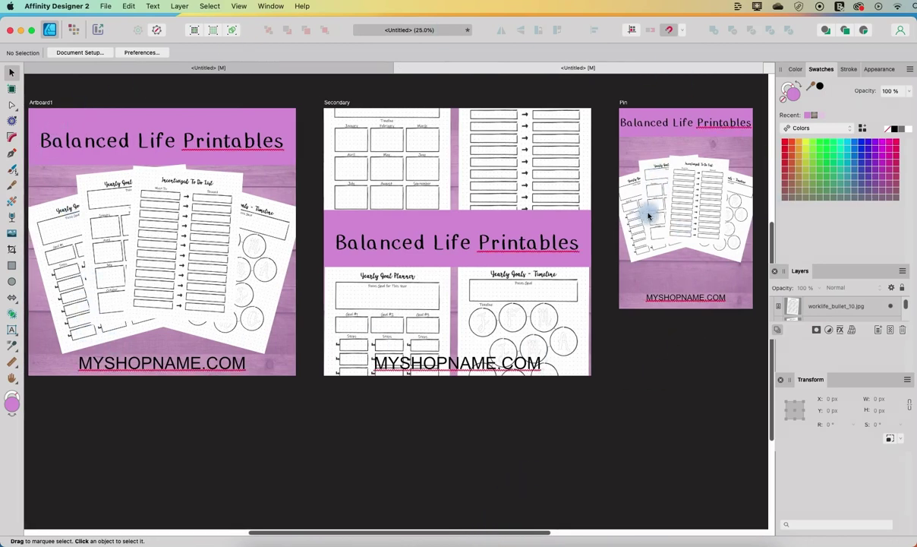
click(474, 359)
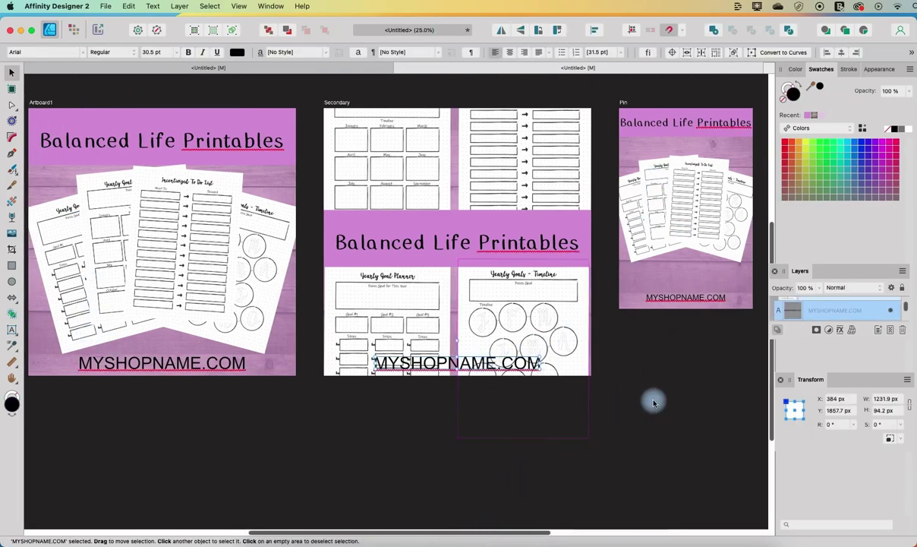
key(Delete)
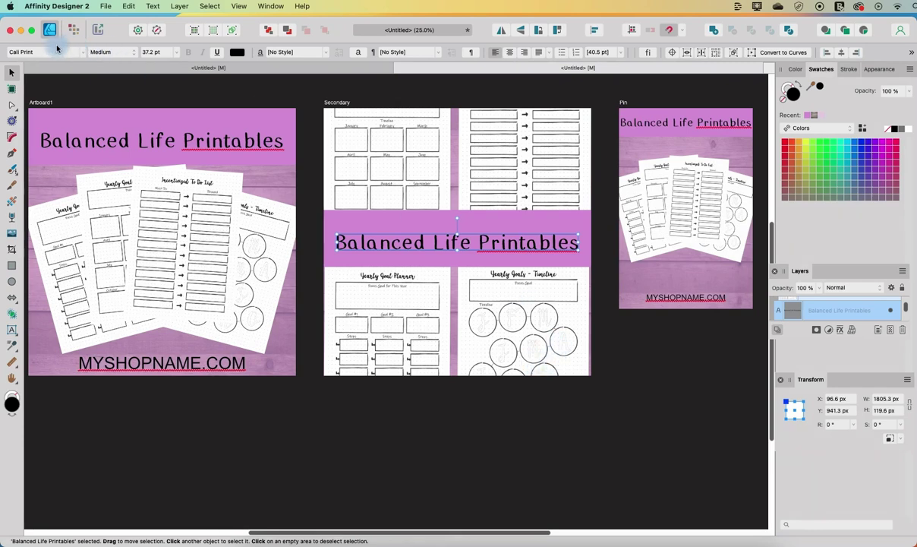
- Save the document as mouckupdemo in the Downloads folder
click(102, 8)
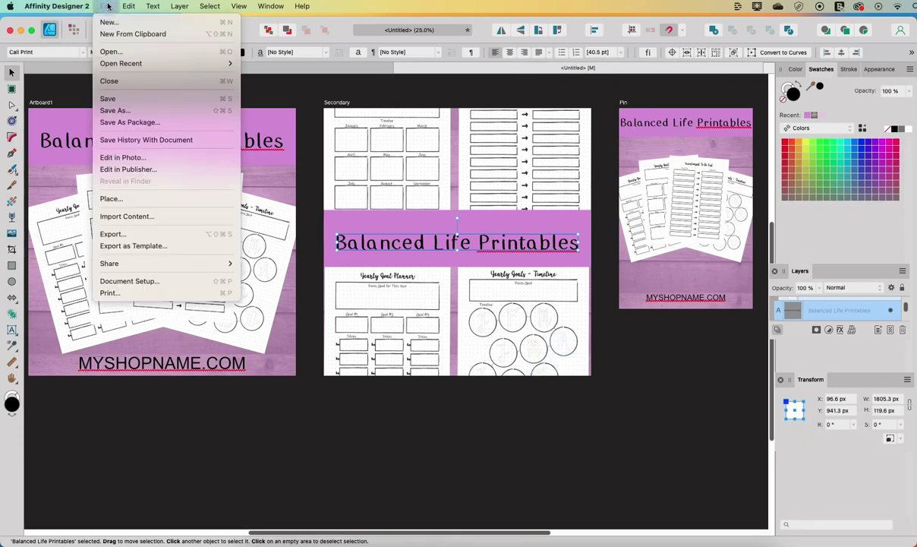
click(106, 98)
click(341, 158)
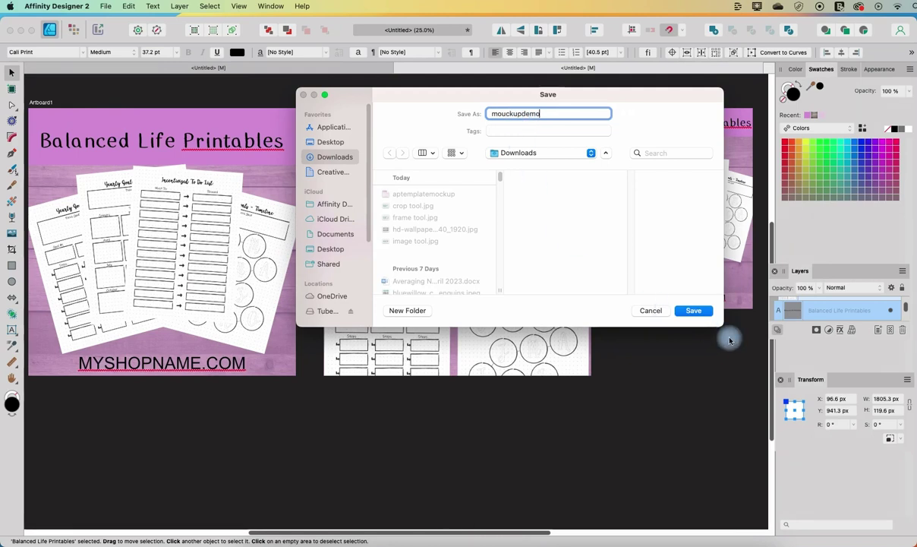
click(692, 311)
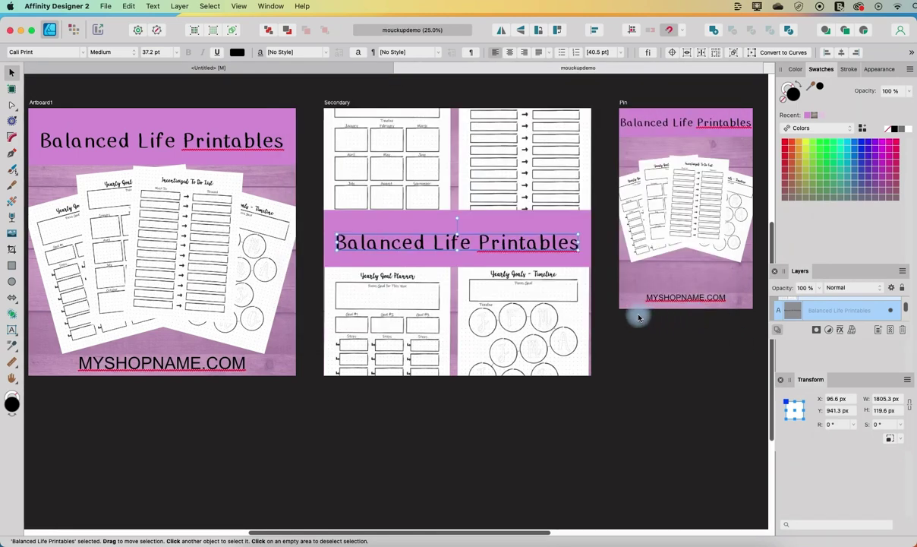